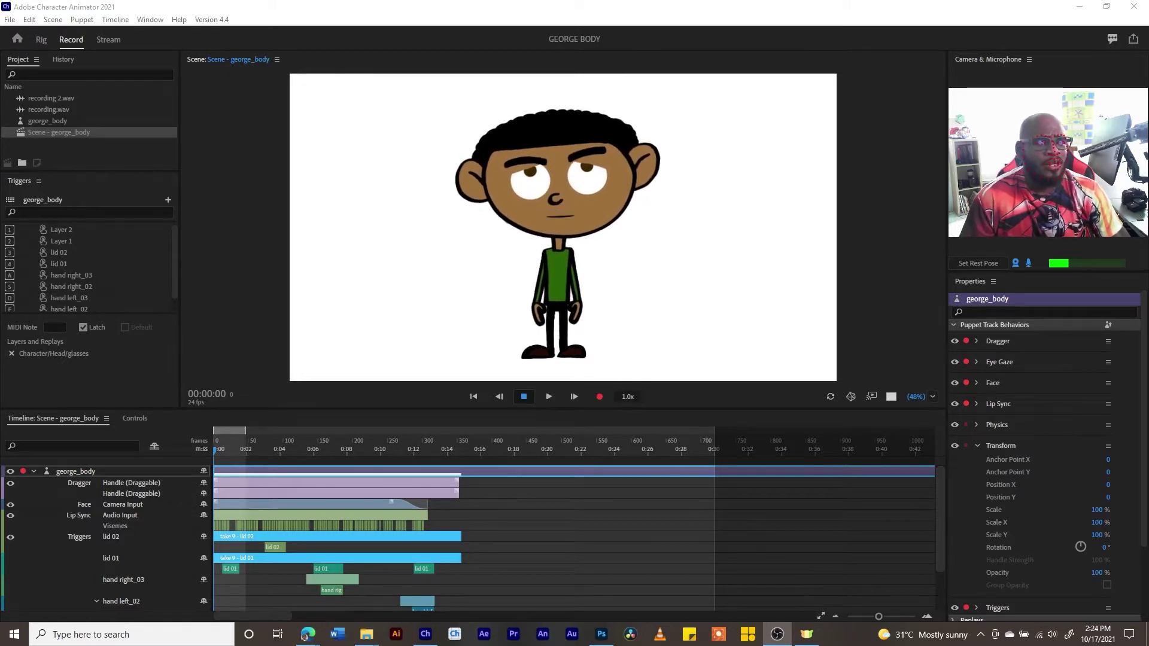
Step: Export the scene as H.264 video via Adobe Media Encoder into the Videos > EXPORTS folder, keeping the name Scene - george_body
{"action": "left_click", "coordinate": [50, 340]}
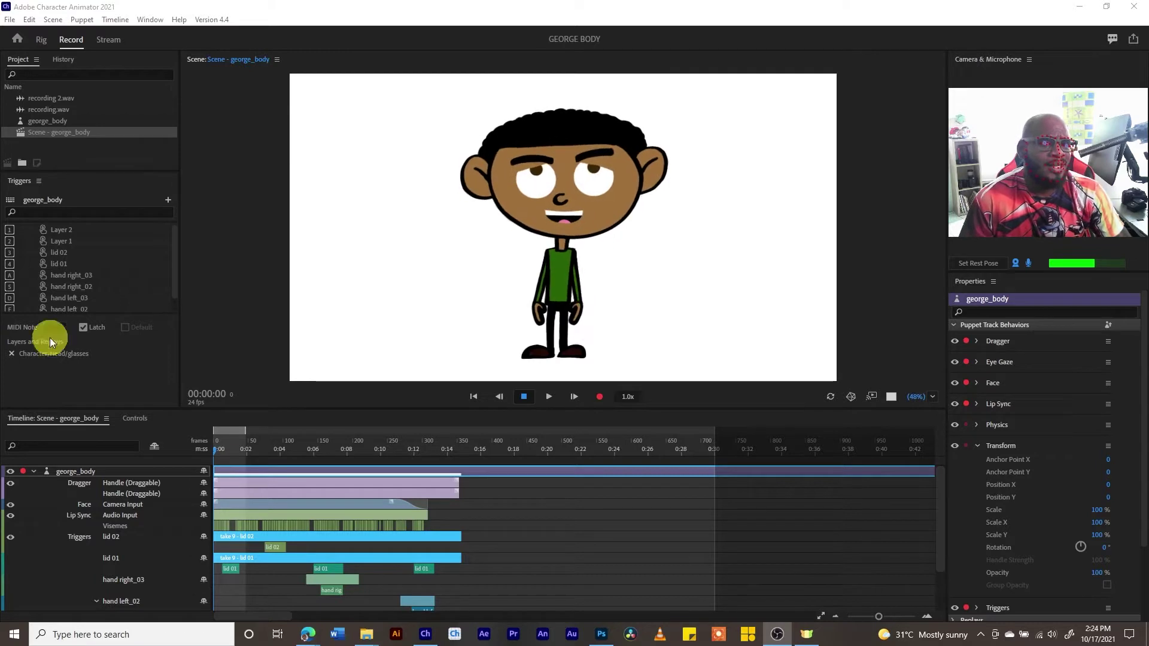
{"action": "left_click", "coordinate": [10, 19]}
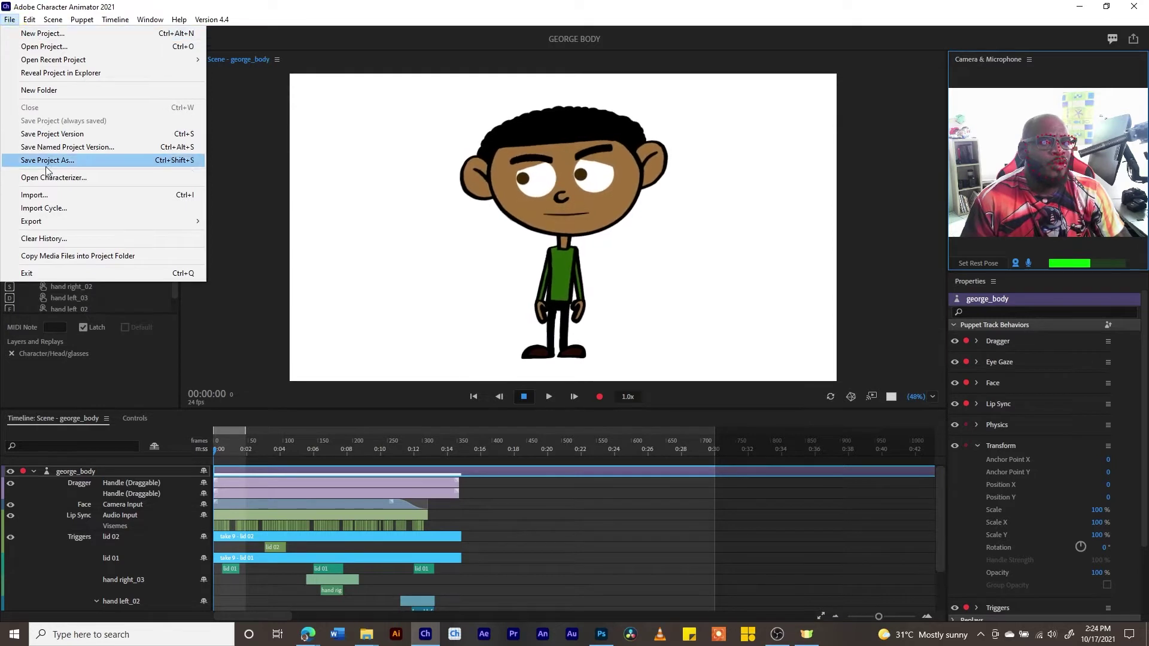
{"action": "mouse_move", "coordinate": [61, 226]}
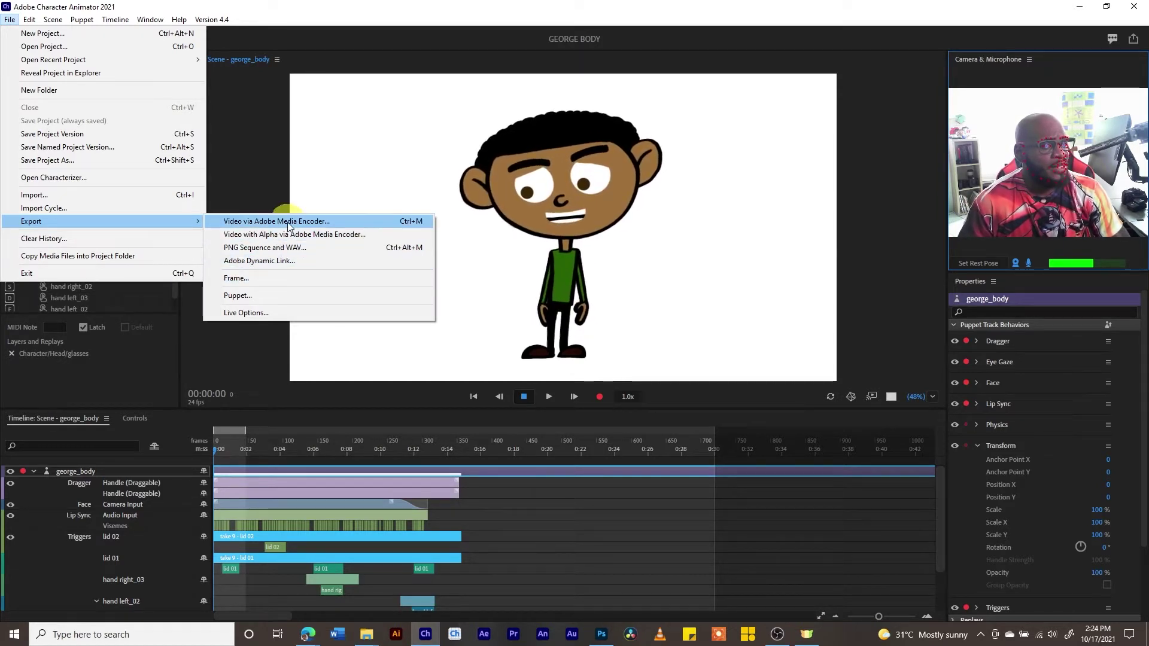
{"action": "left_click", "coordinate": [289, 221]}
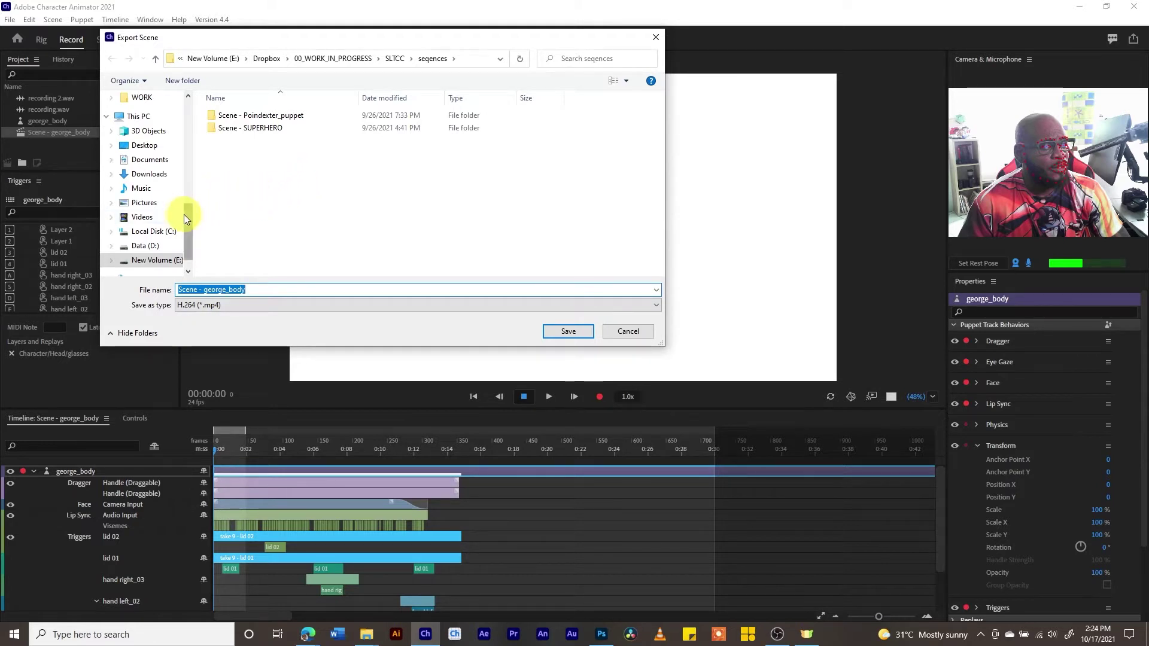
{"action": "mouse_move", "coordinate": [188, 214]}
{"action": "left_mouse_down"}
{"action": "mouse_move", "coordinate": [189, 109]}
{"action": "mouse_move", "coordinate": [186, 210]}
{"action": "left_mouse_up"}
{"action": "left_click", "coordinate": [144, 217]}
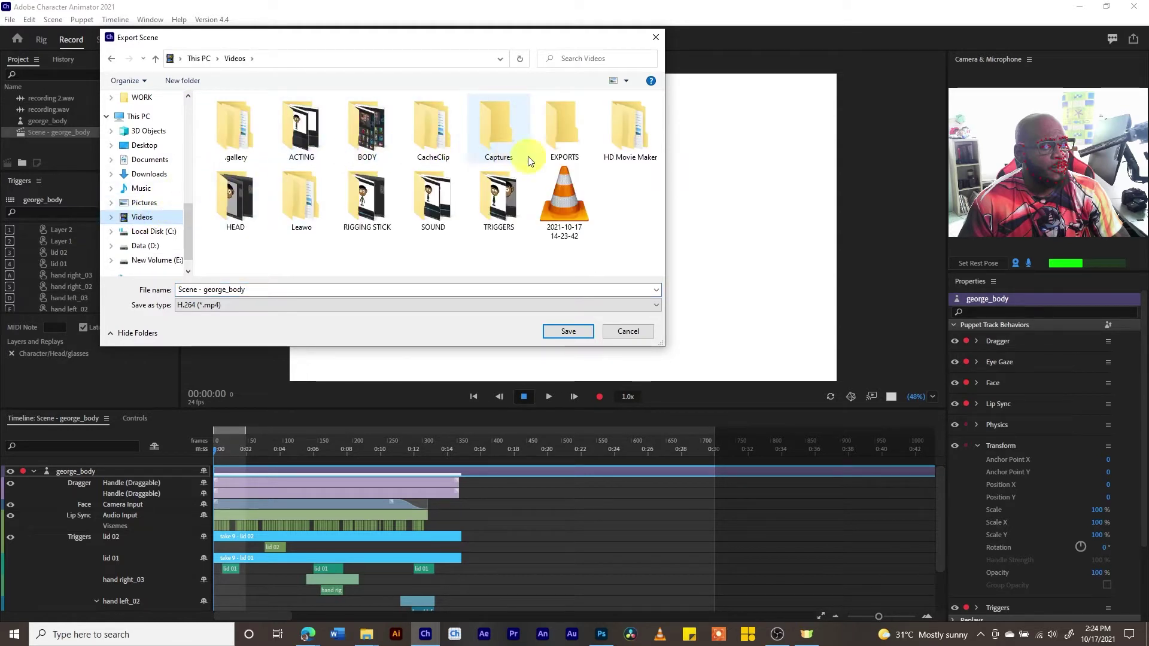
{"action": "double_click", "coordinate": [560, 133]}
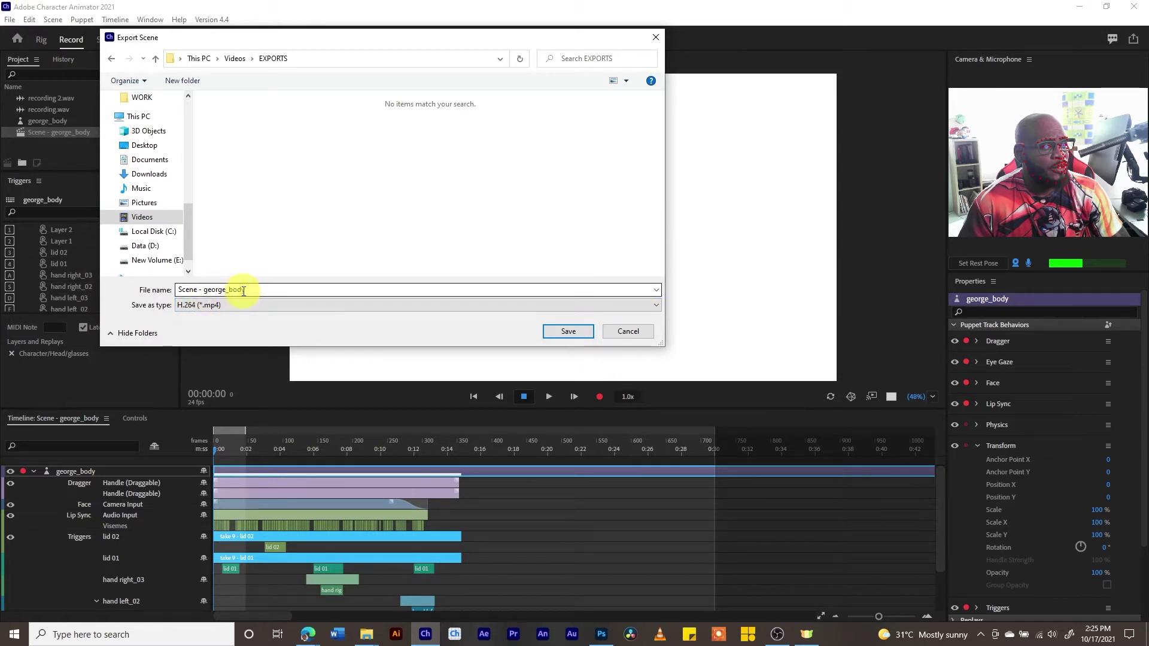
{"action": "left_click", "coordinate": [555, 327]}
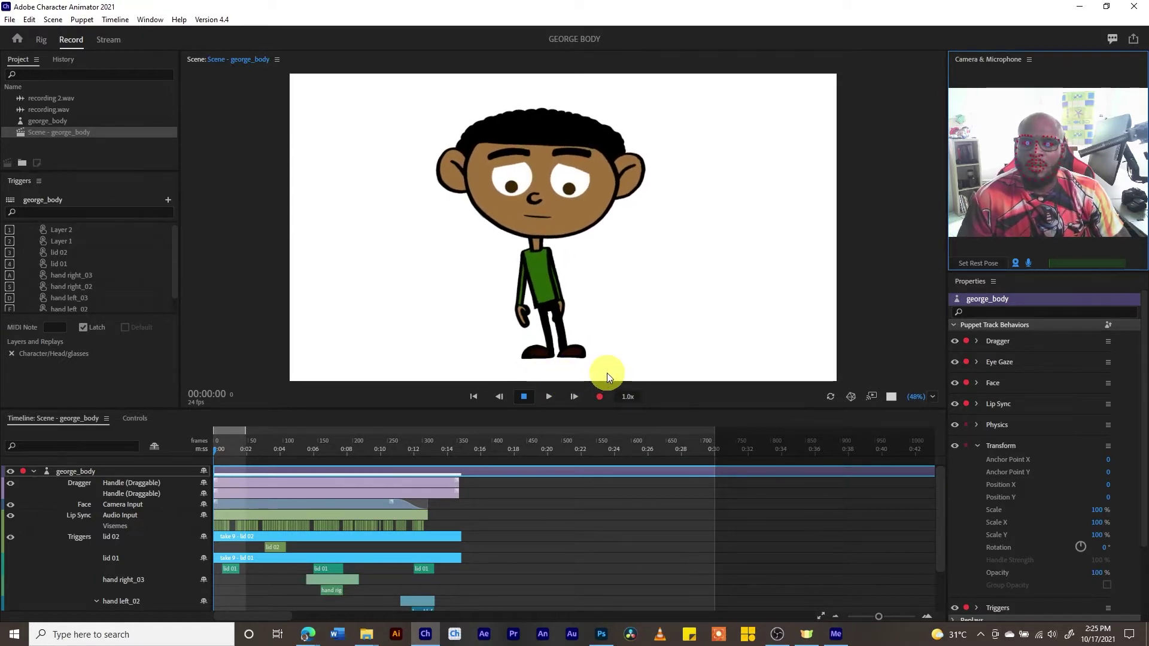
Step: Switch to Adobe Media Encoder, encode the queued Scene - george_body export and minimize the encoder
{"action": "left_click", "coordinate": [836, 634]}
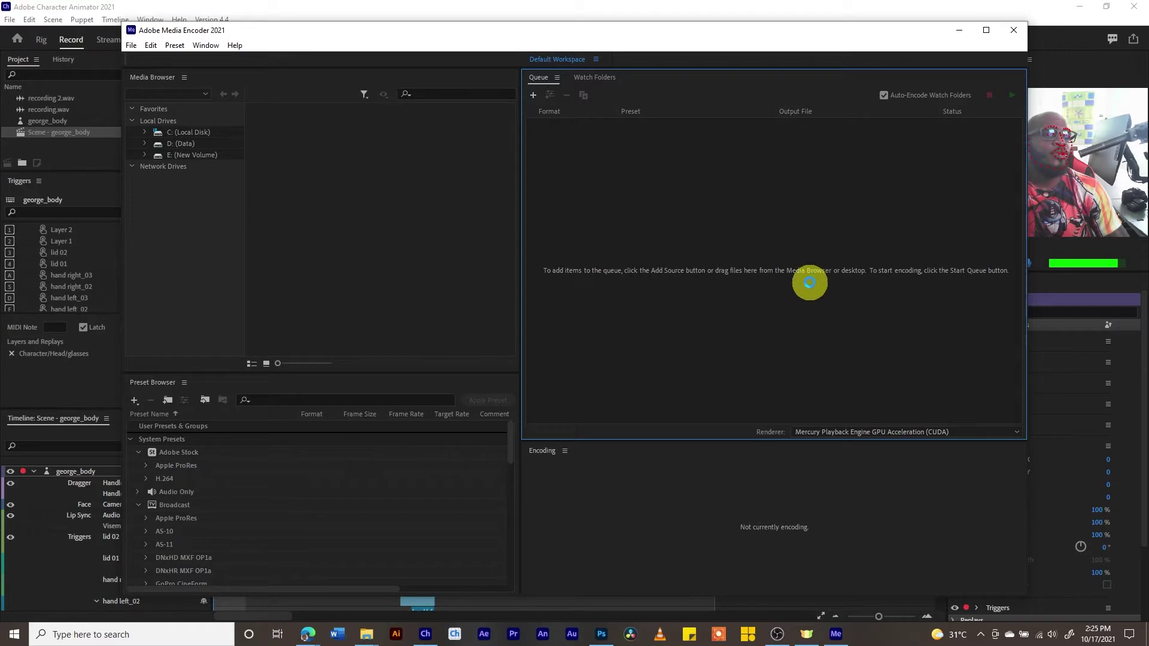
{"action": "left_click", "coordinate": [1010, 95]}
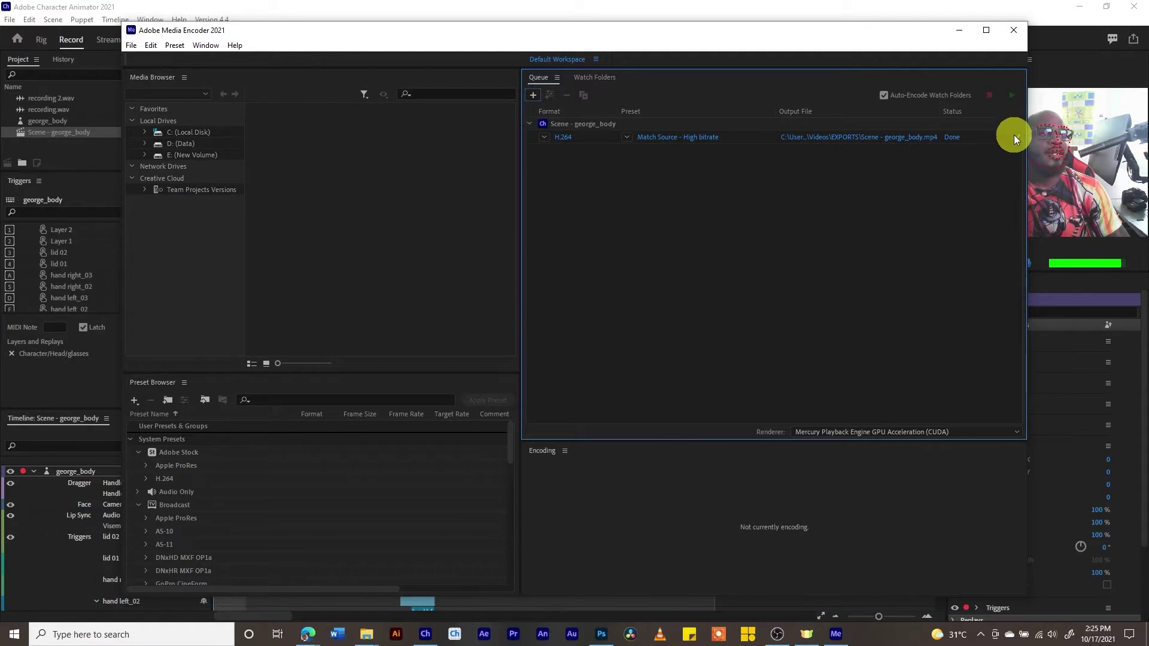
{"action": "left_click", "coordinate": [958, 33]}
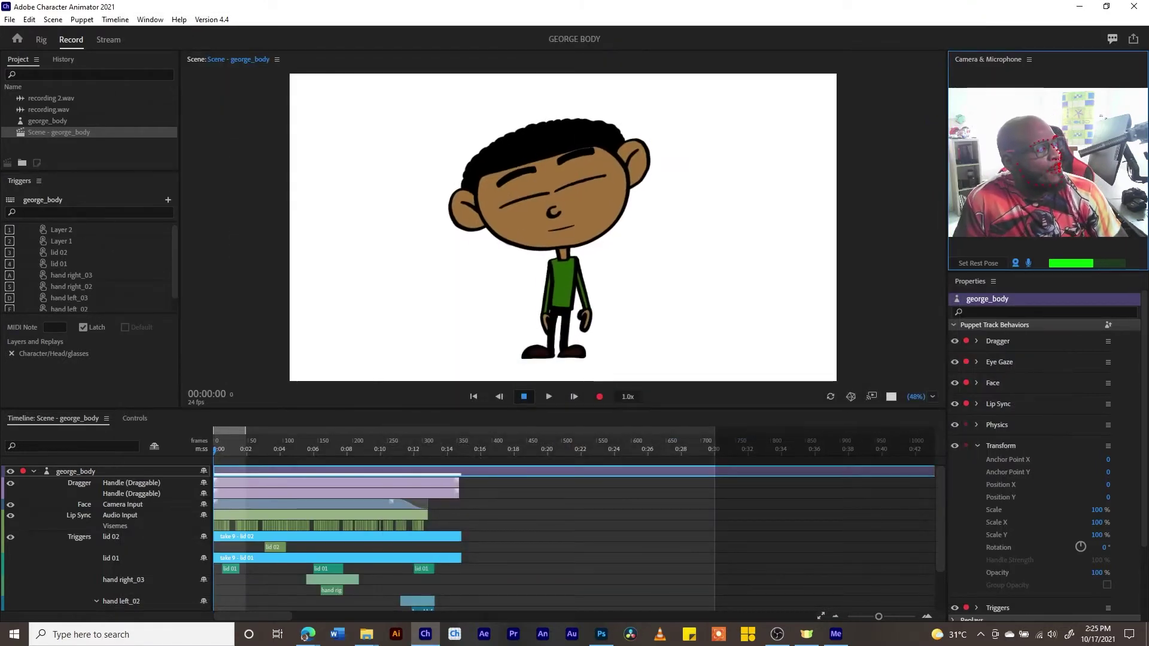
Step: Open the EXPORTS folder in File Explorer and play the Scene - george_body video to check its length
{"action": "left_click", "coordinate": [366, 633]}
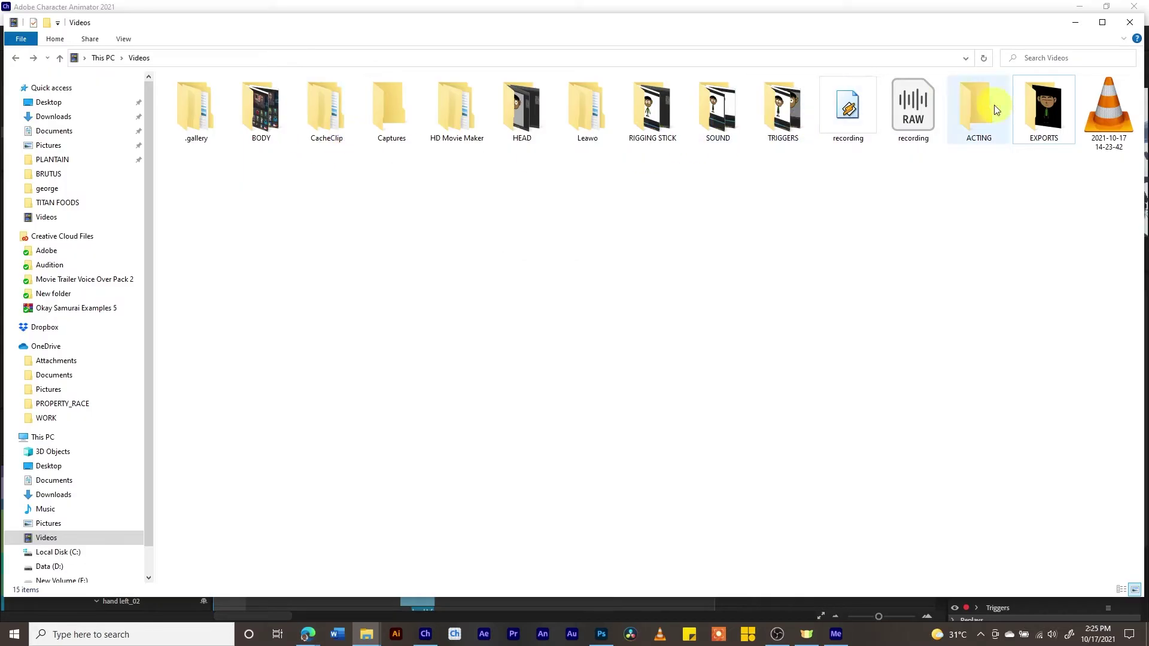
{"action": "double_click", "coordinate": [1043, 105]}
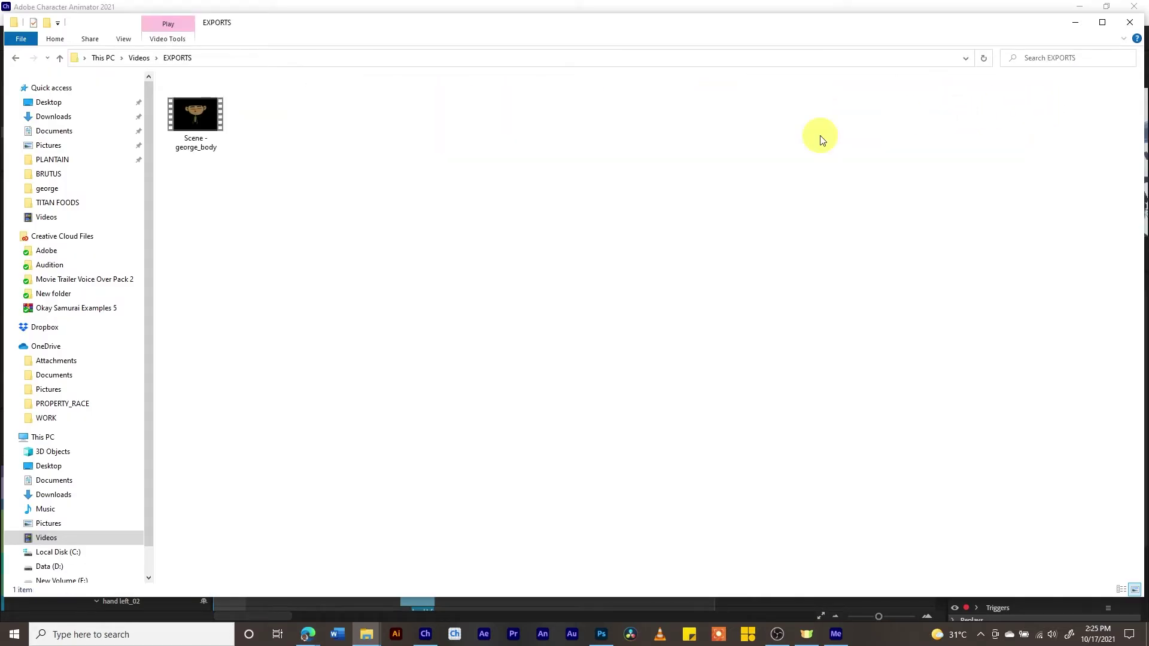
{"action": "double_click", "coordinate": [182, 118]}
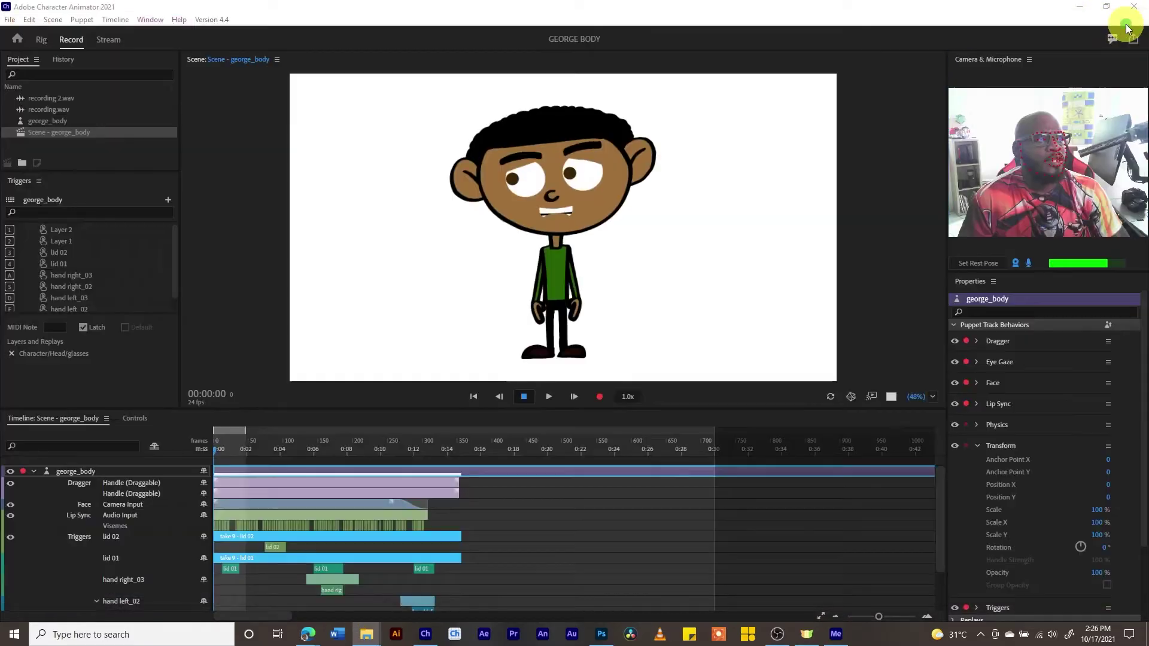
{"action": "left_click", "coordinate": [1075, 23]}
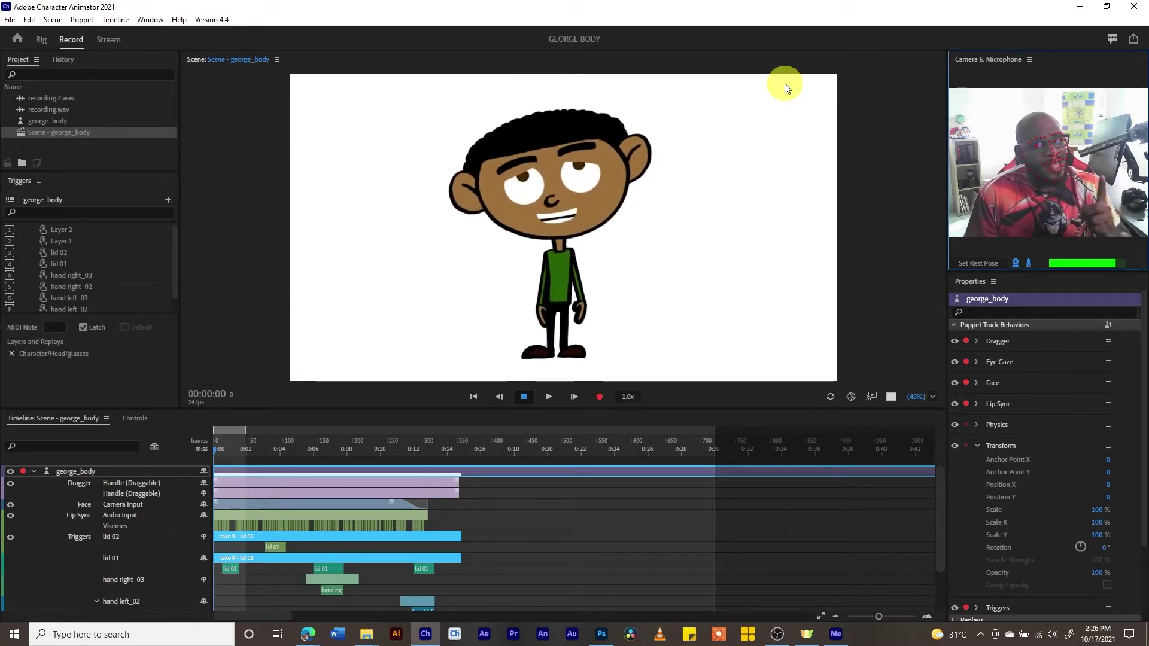
Step: Extend the work area to the end of the recorded takes and export the scene as H.264 video named Scene - george_body version02
{"action": "left_click", "coordinate": [244, 432]}
{"action": "left_click_drag", "start_coordinate": [245, 432], "coordinate": [461, 448]}
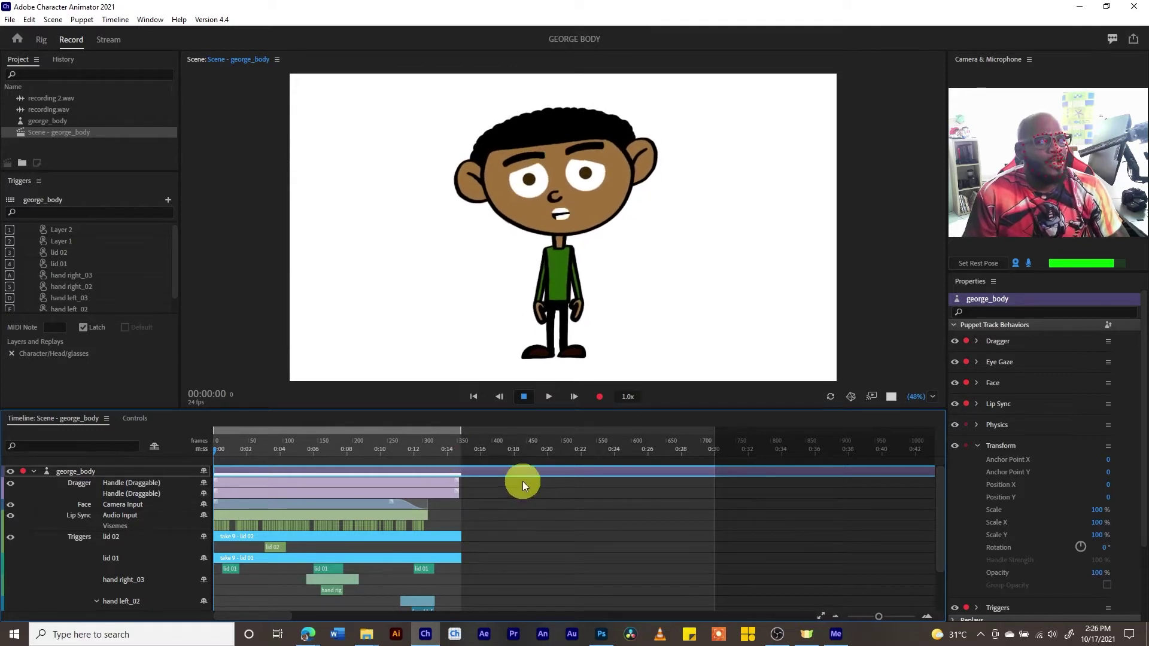
{"action": "left_click", "coordinate": [10, 22]}
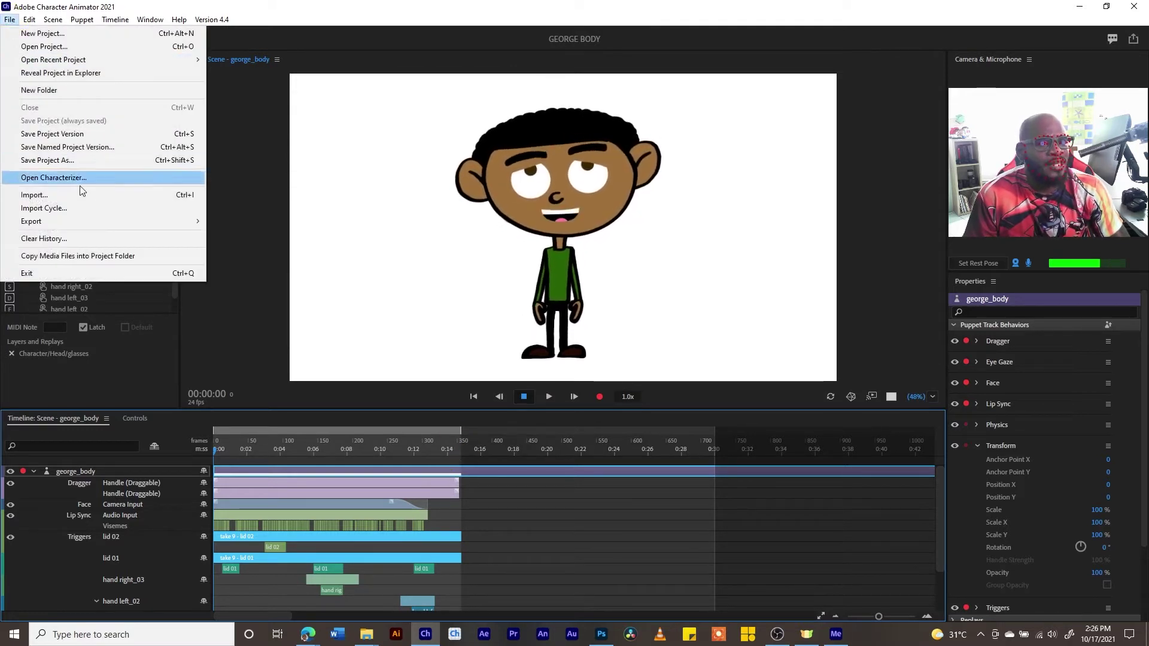
{"action": "mouse_move", "coordinate": [87, 221]}
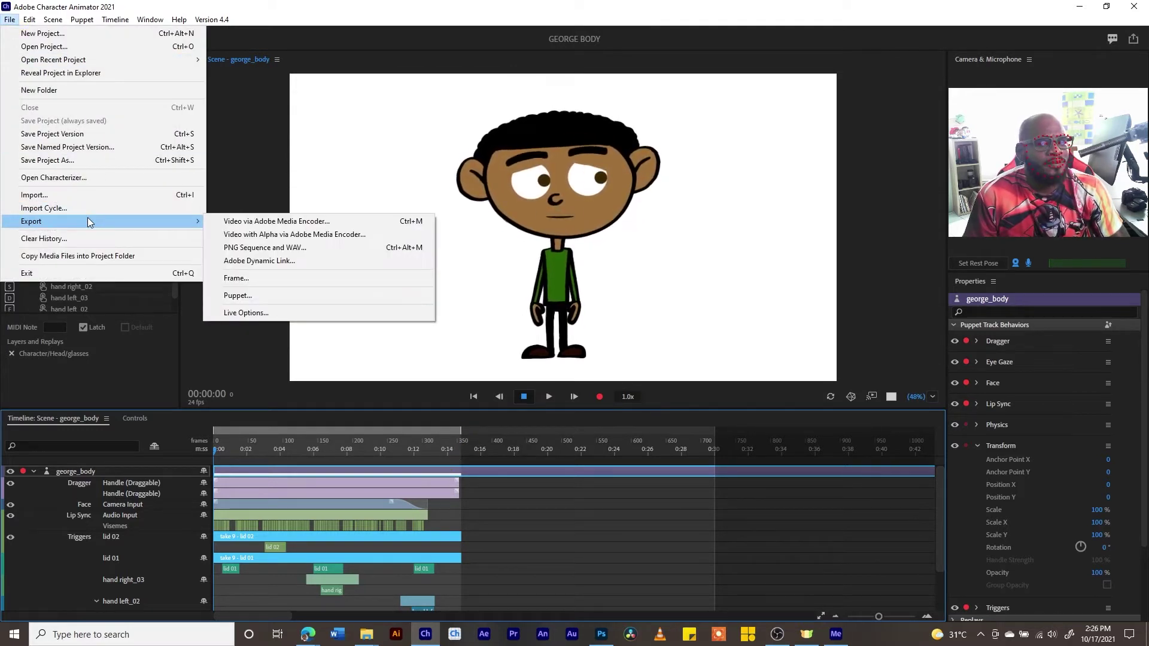
{"action": "left_click", "coordinate": [286, 223]}
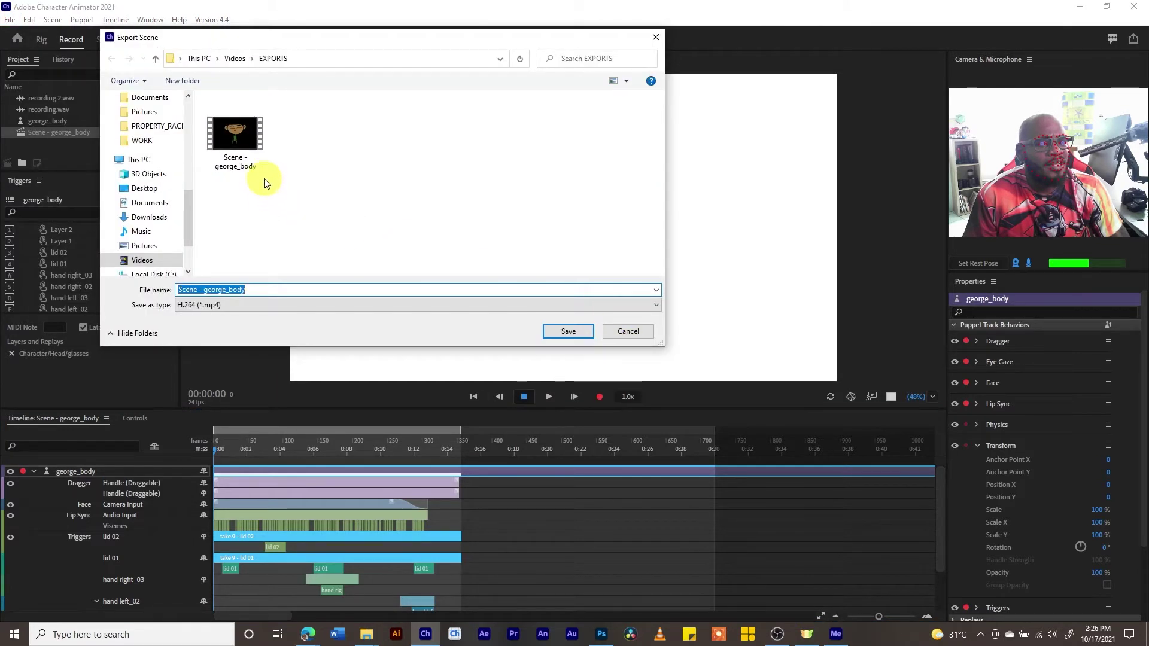
{"action": "left_click", "coordinate": [293, 290]}
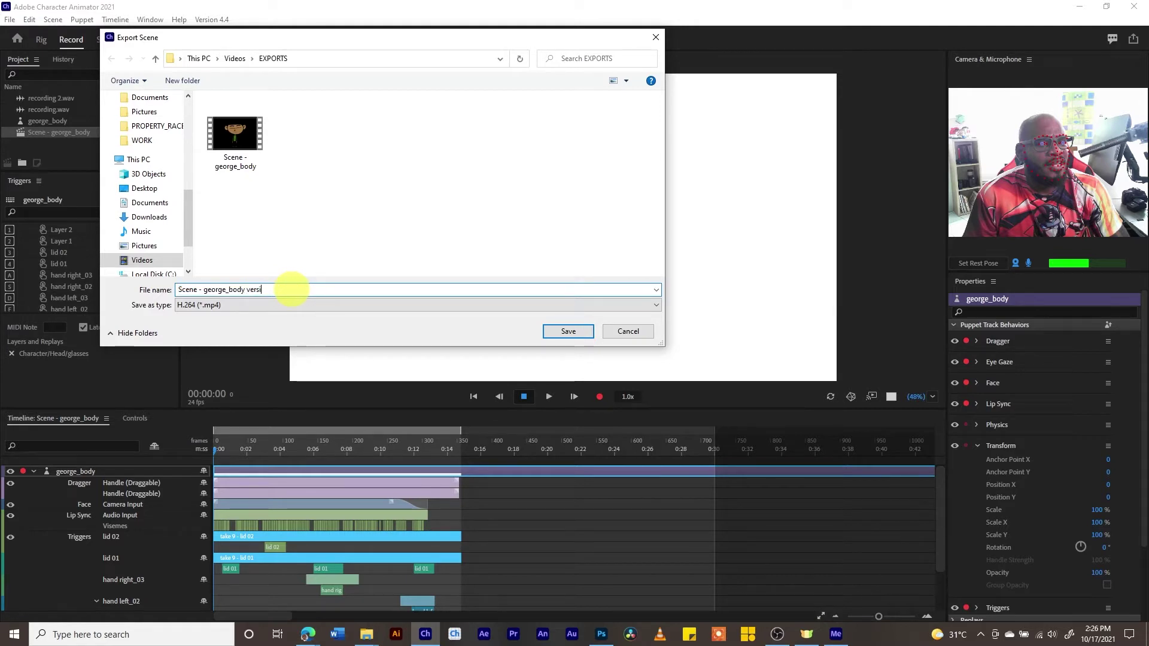
{"action": "key", "text": "Return"}
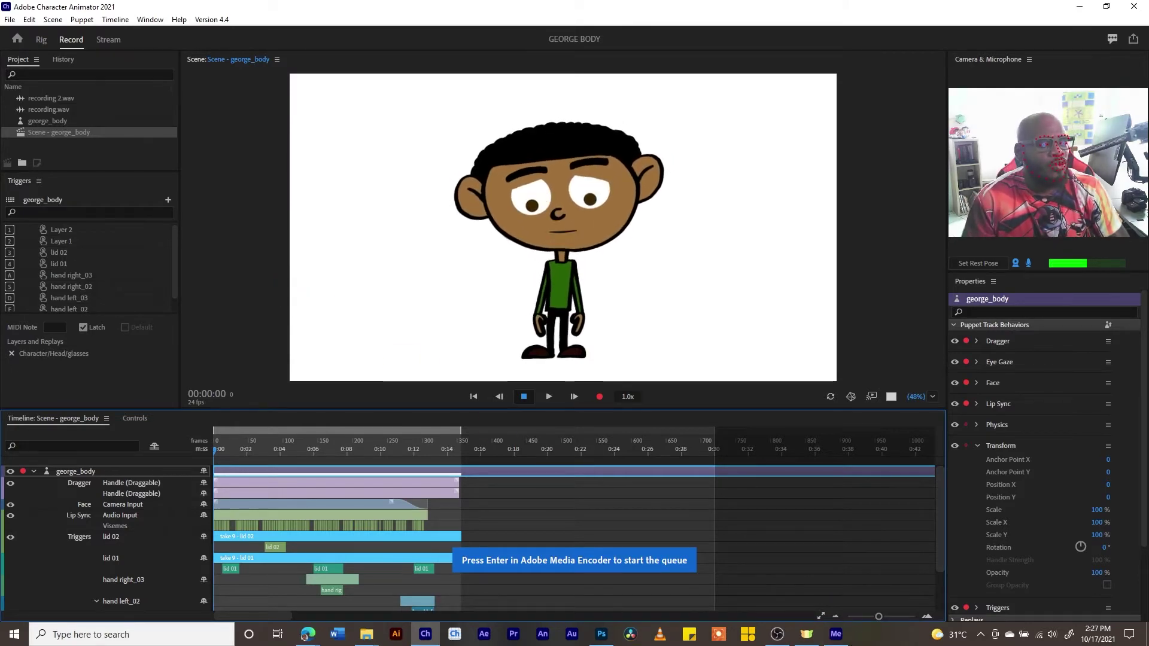
Step: Switch to Adobe Media Encoder and encode the queued Scene - george_body version02 export
{"action": "left_click", "coordinate": [828, 635]}
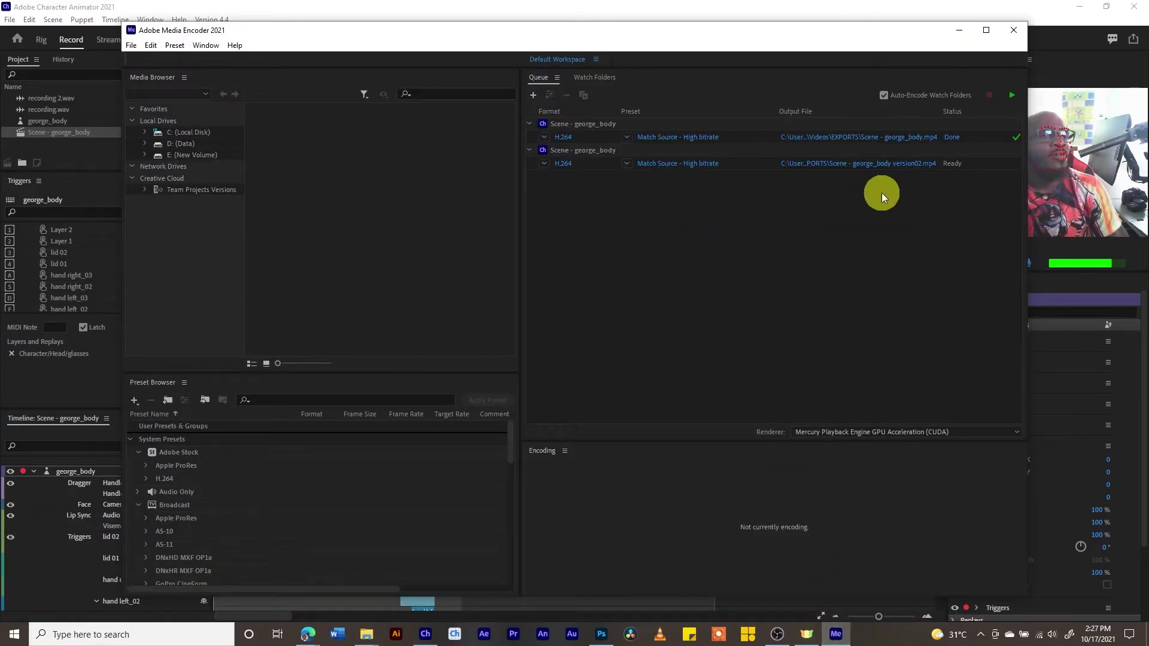
{"action": "left_click", "coordinate": [1009, 96]}
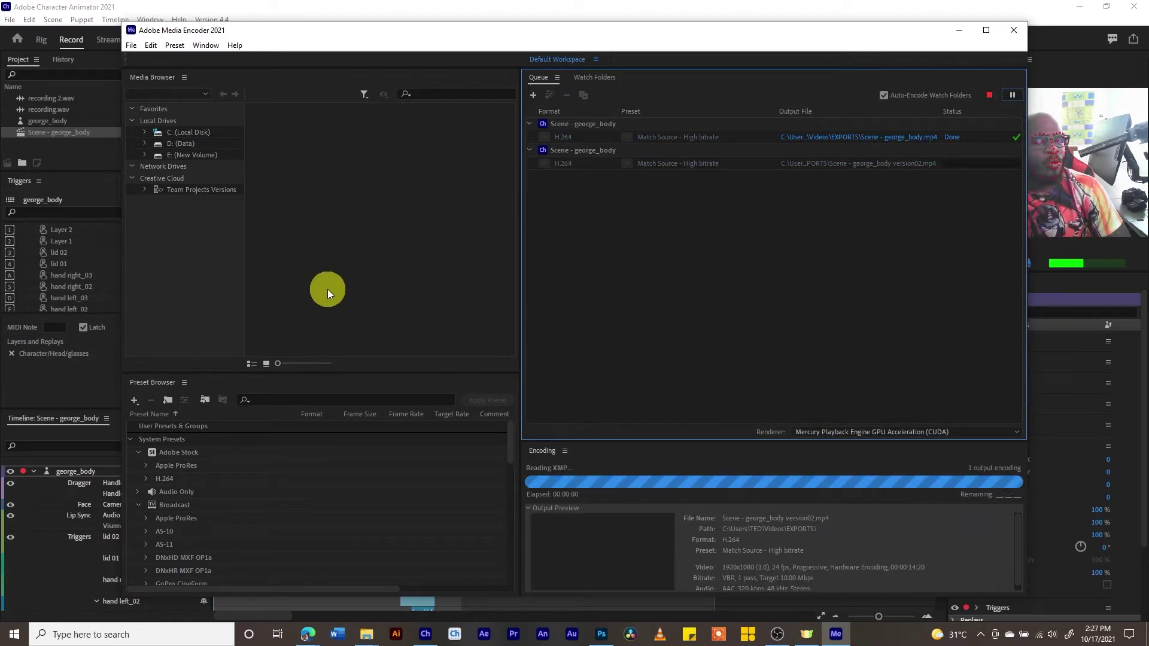
Step: Play the Scene - george_body version02 video from the EXPORTS folder, and clear away the player and folder windows
{"action": "key", "text": "alt+Tab"}
{"action": "double_click", "coordinate": [525, 133]}
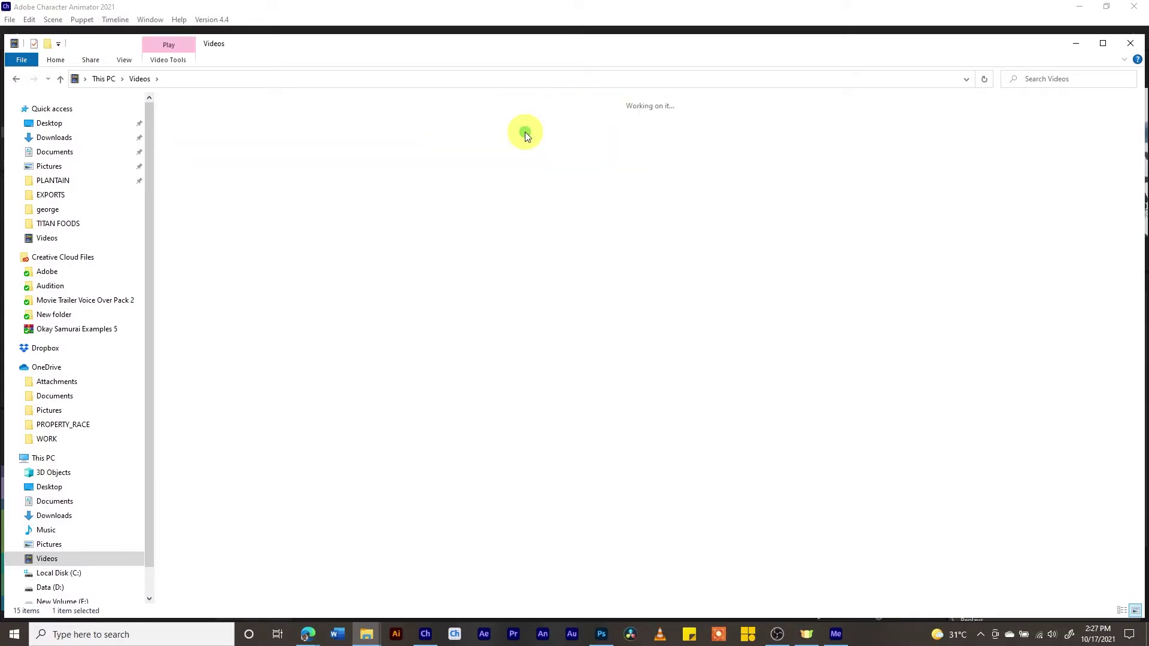
{"action": "double_click", "coordinate": [198, 134]}
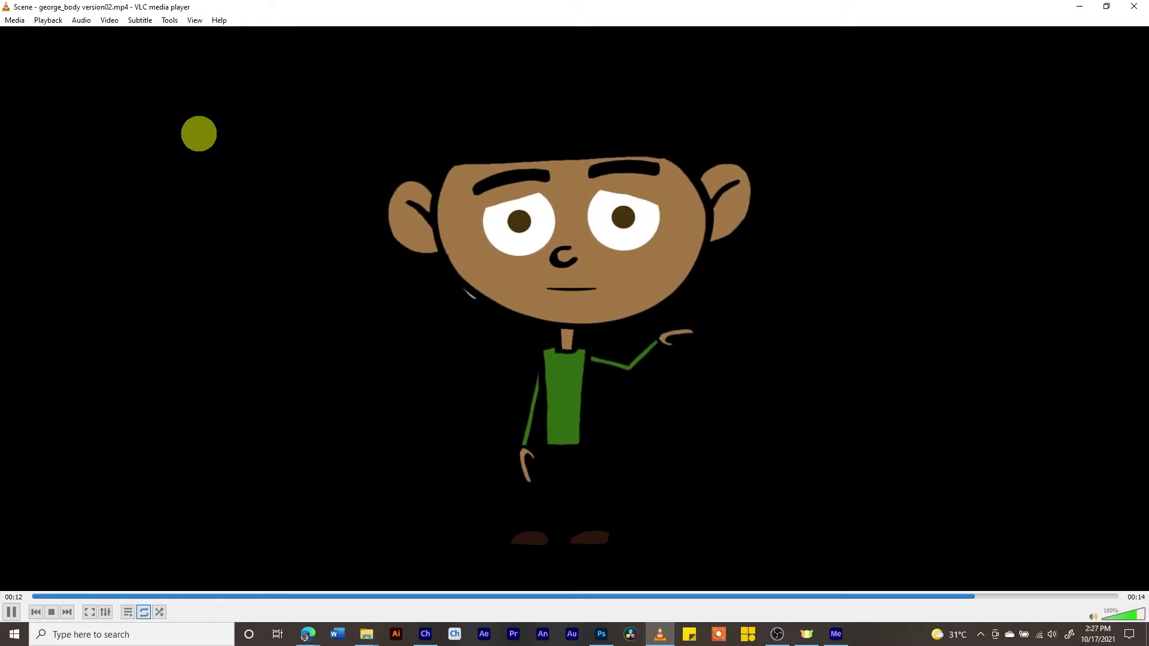
{"action": "left_click", "coordinate": [1131, 8]}
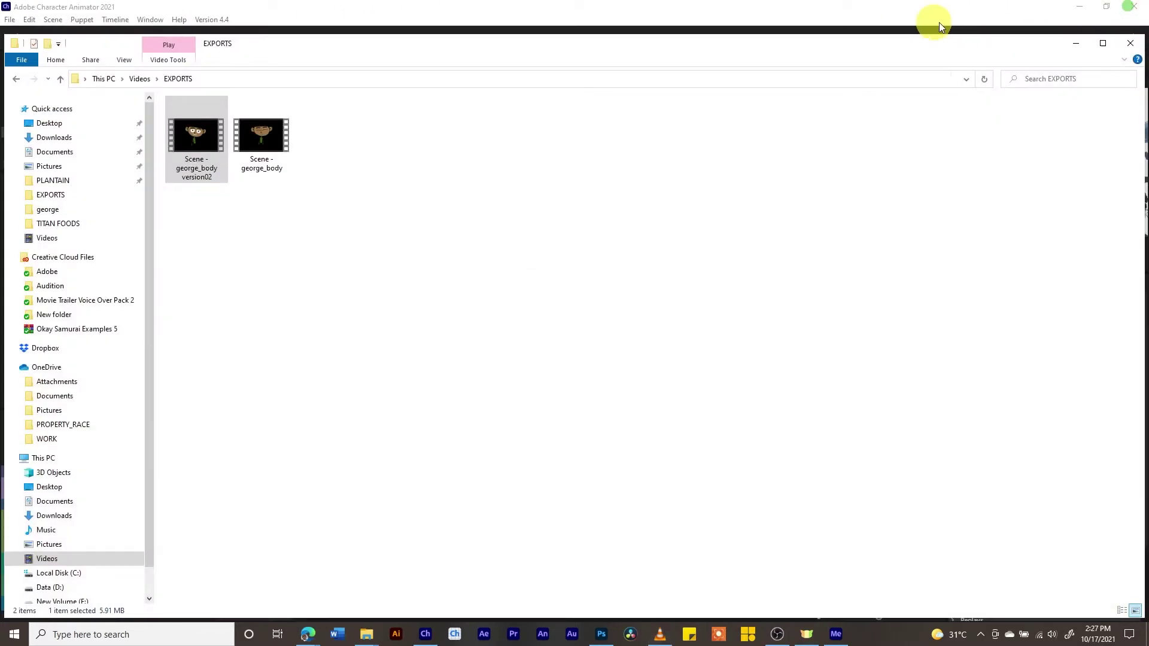
{"action": "left_click", "coordinate": [1075, 47]}
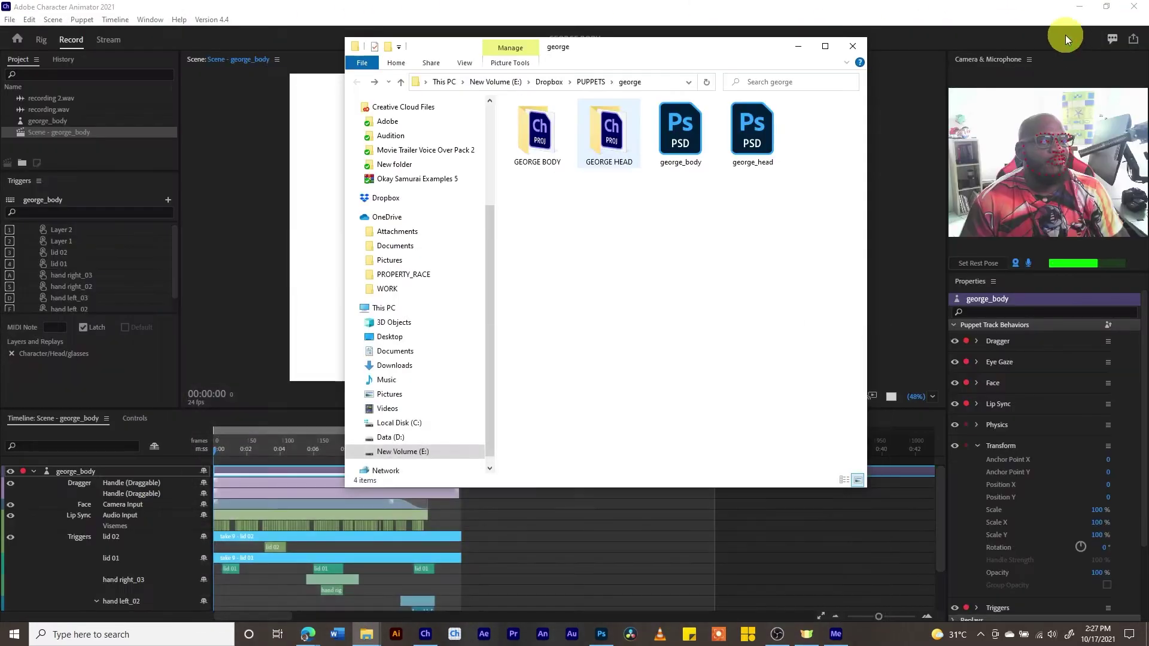
{"action": "left_click", "coordinate": [852, 46]}
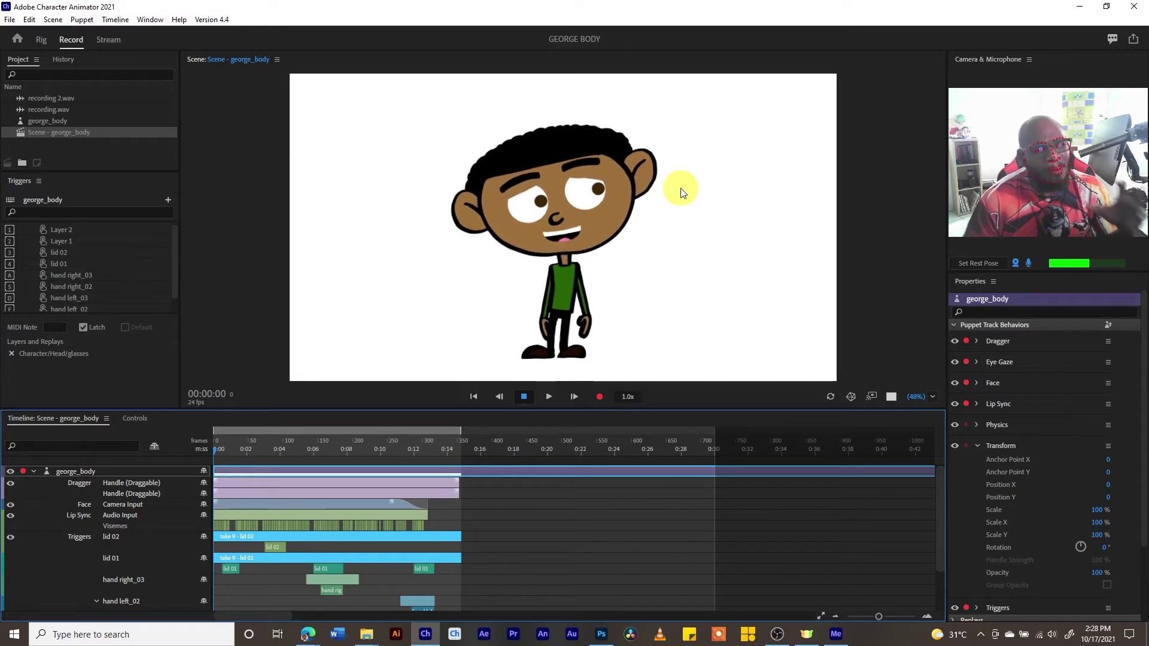
Step: Export the scene as QuickTime video with alpha via Adobe Media Encoder, naming it Scene - george_body_alpha in the EXPORTS folder
{"action": "left_click", "coordinate": [9, 20]}
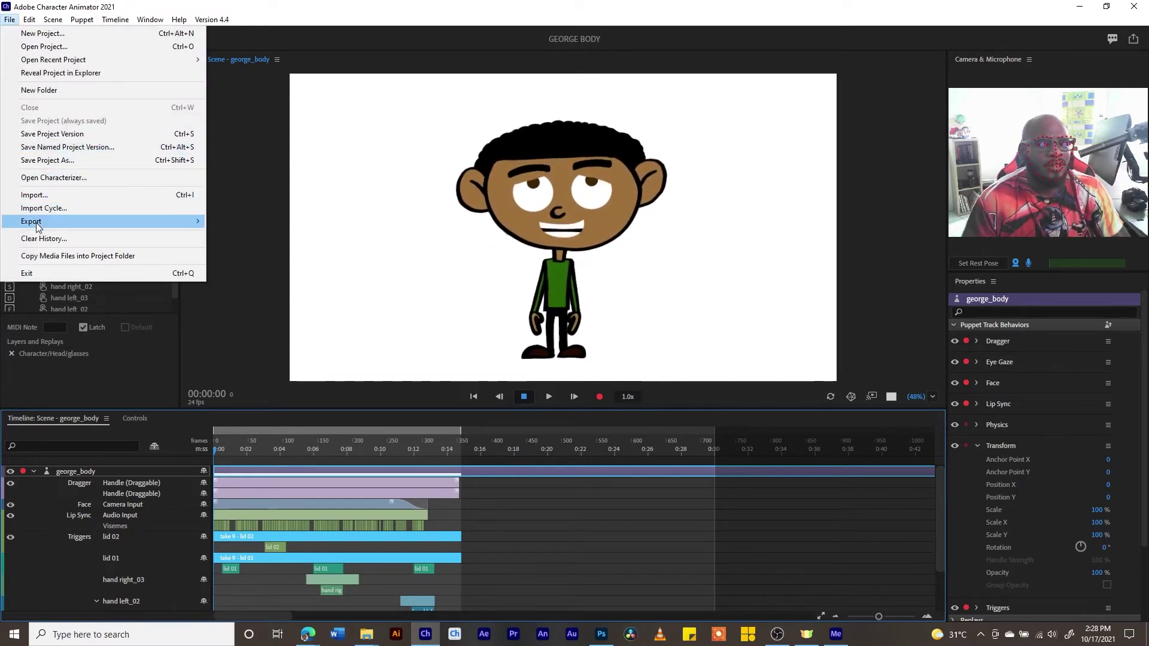
{"action": "mouse_move", "coordinate": [37, 226]}
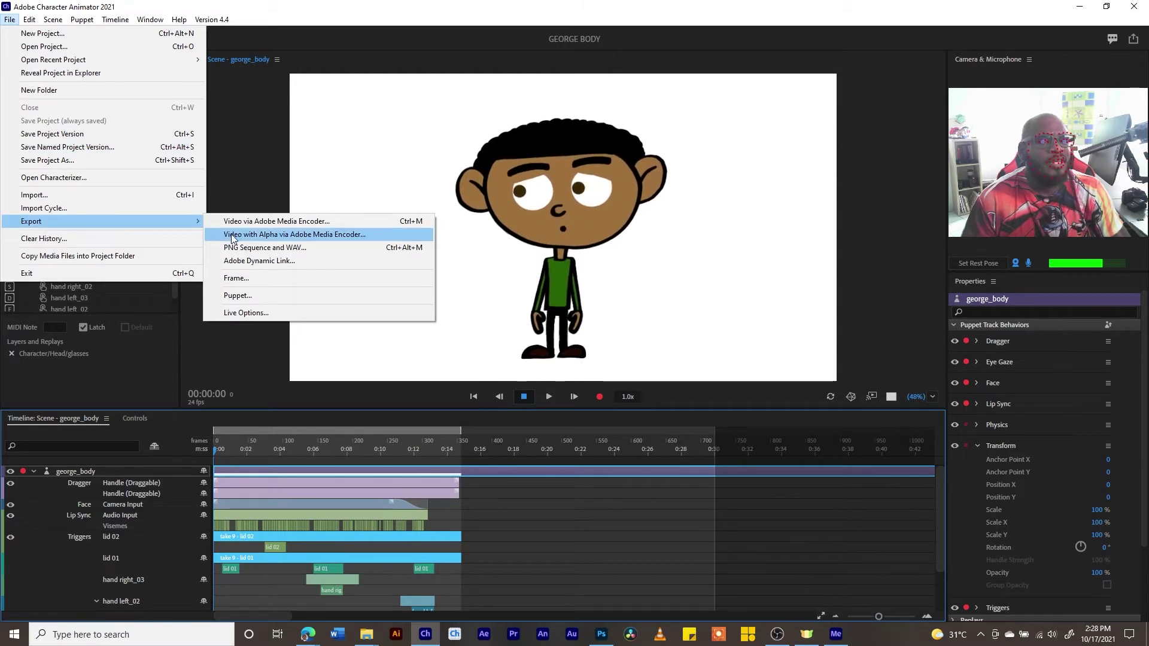
{"action": "left_click", "coordinate": [294, 236]}
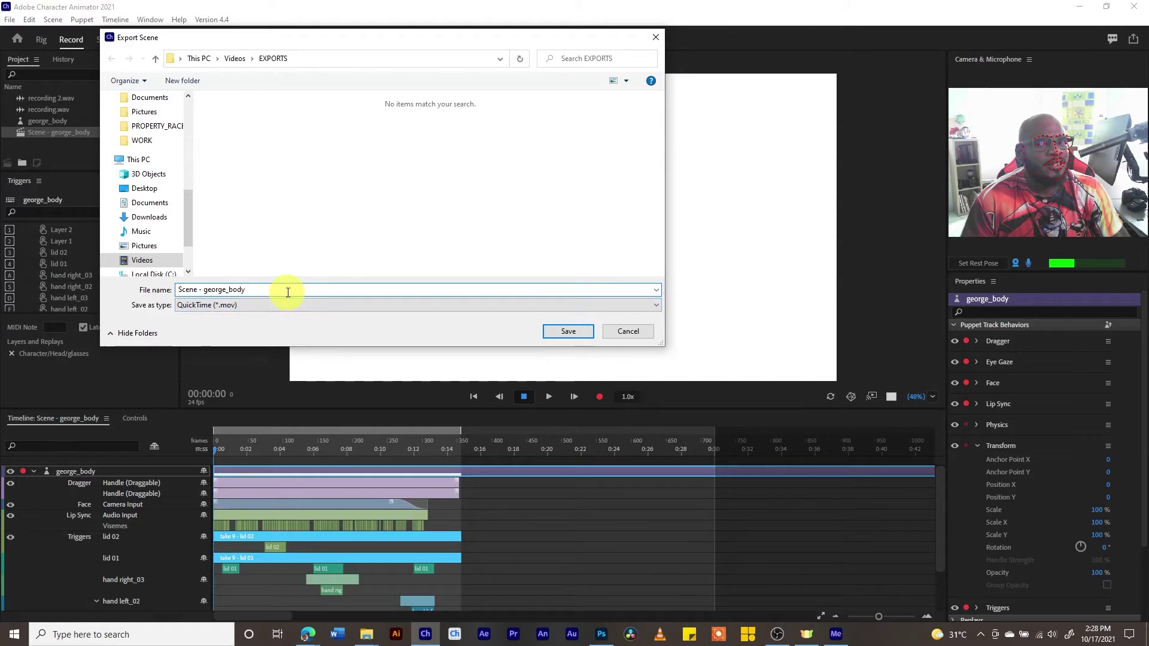
{"action": "left_click", "coordinate": [270, 303]}
{"action": "left_click", "coordinate": [272, 299]}
{"action": "left_click", "coordinate": [278, 290]}
{"action": "key", "text": "Return"}
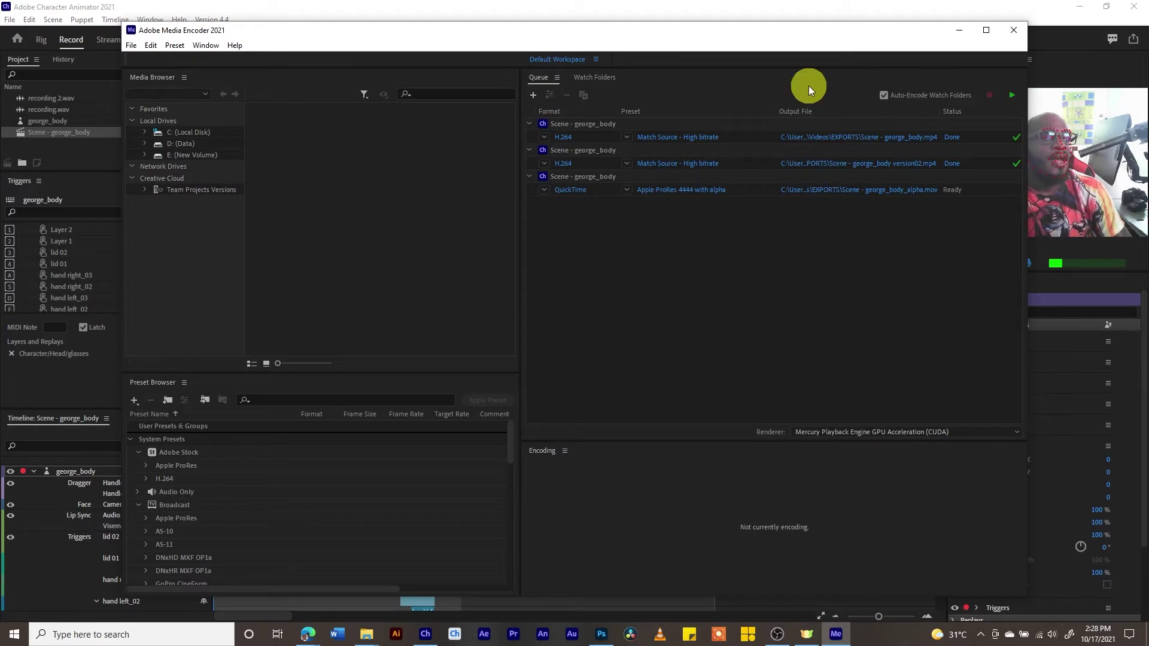
Step: Encode the queued Scene - george_body_alpha export with the Apple ProRes 4444 with alpha preset and close the encoder
{"action": "left_click", "coordinate": [1010, 95]}
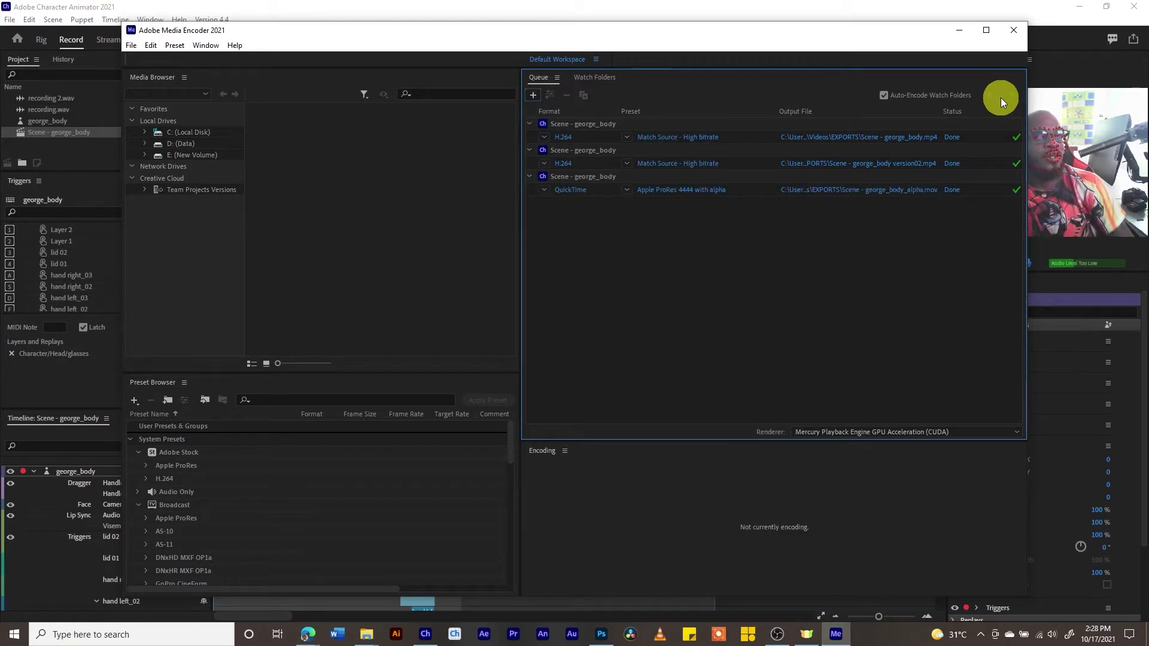
{"action": "left_click", "coordinate": [1012, 32]}
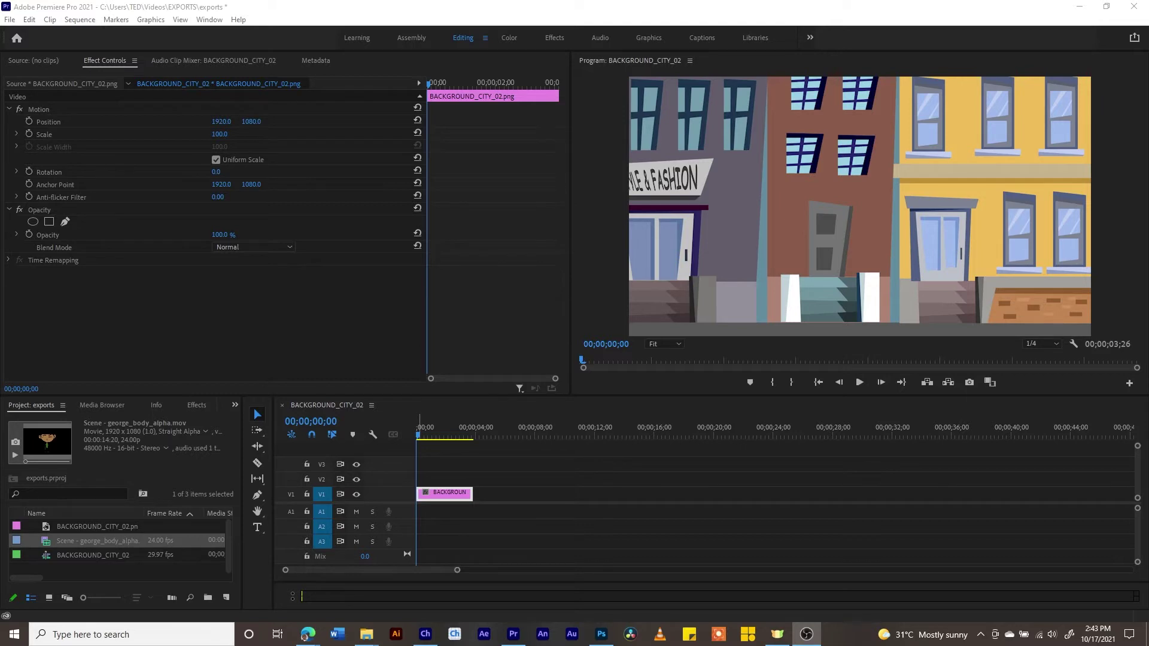
Step: In Adobe Premiere Pro, place Scene - george_body_alpha.mov from the EXPORTS folder on track V2 at the sequence start, above the city background
{"action": "left_click_drag", "start_coordinate": [1124, 71], "coordinate": [998, 79]}
{"action": "left_click_drag", "start_coordinate": [1108, 148], "coordinate": [1036, 231]}
{"action": "left_click_drag", "start_coordinate": [943, 324], "coordinate": [417, 482]}
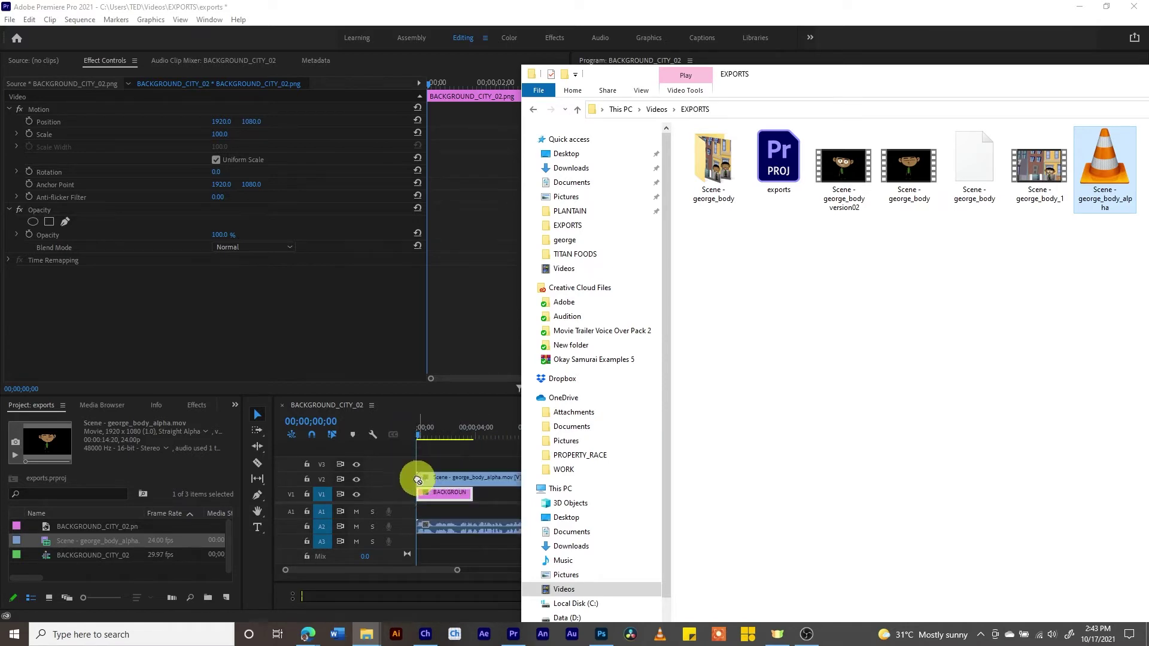
{"action": "left_click_drag", "start_coordinate": [759, 69], "coordinate": [1148, 151]}
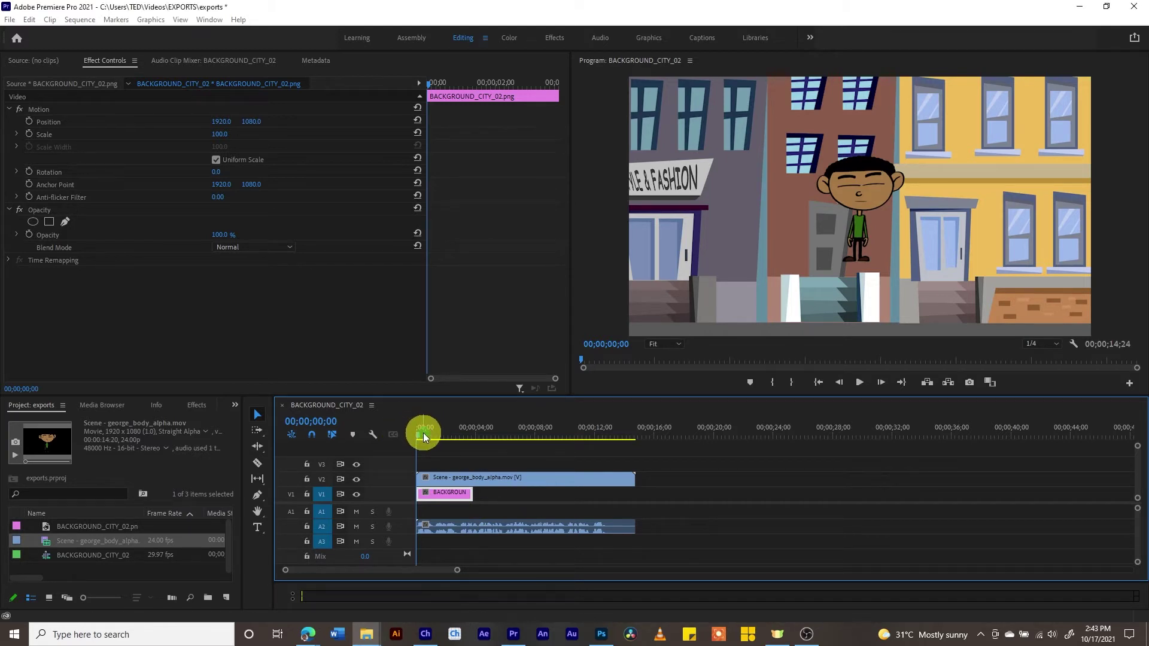
Step: Play the sequence from the start, and extend the BACKGROUND_CITY_02.png clip on V1 to the end of the character clip
{"action": "key", "text": "space"}
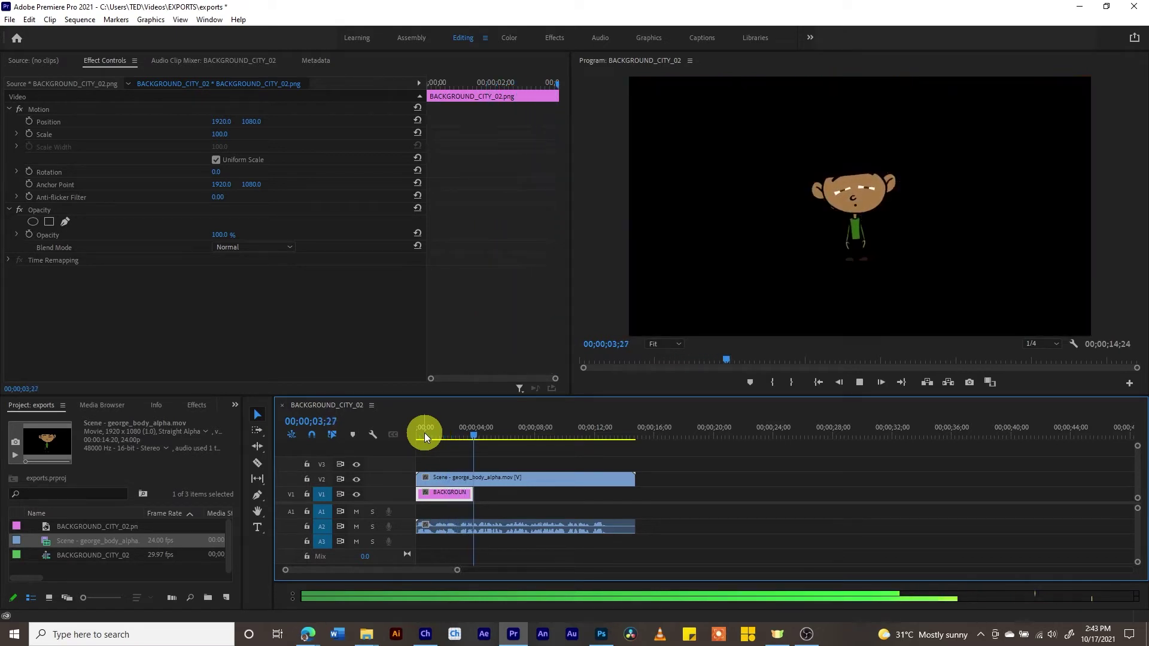
{"action": "key", "text": "space"}
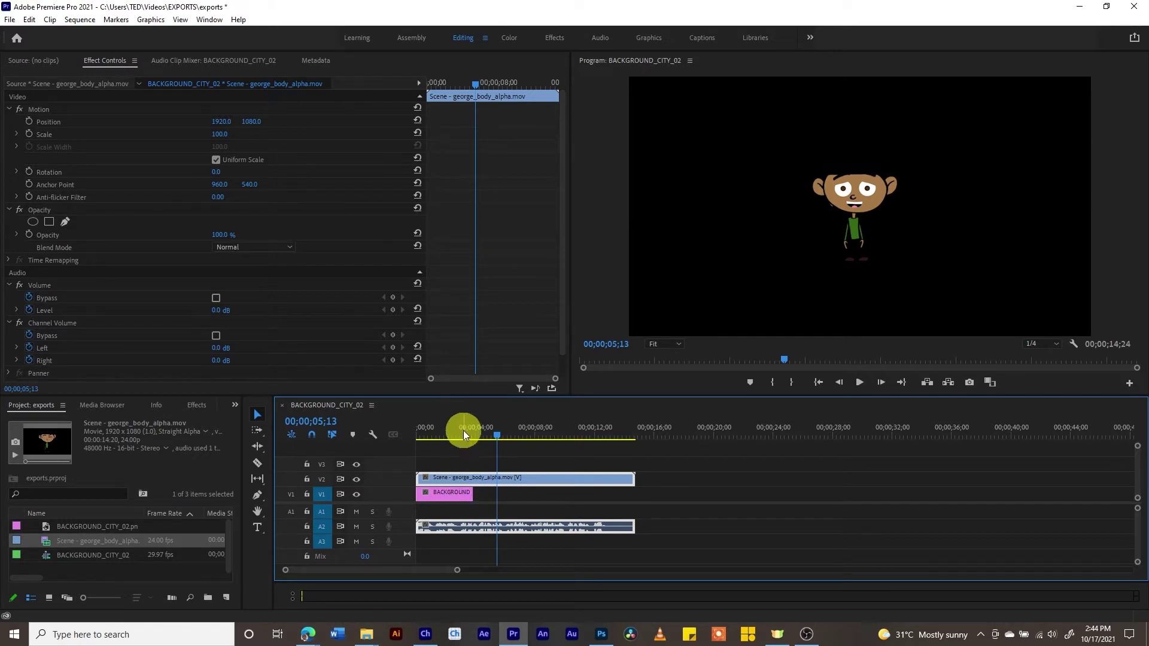
{"action": "left_click_drag", "start_coordinate": [472, 492], "coordinate": [634, 500]}
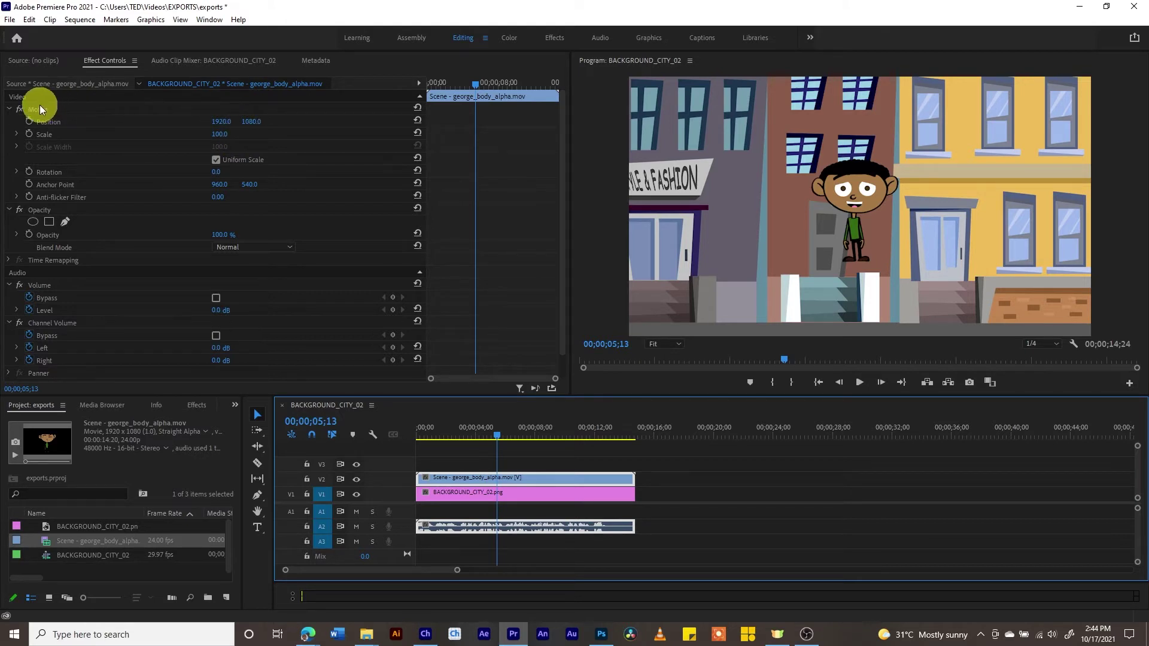
Step: Set the character clip's Position to 2709, 1589 and play the composited sequence from the start
{"action": "left_click_drag", "start_coordinate": [248, 124], "coordinate": [548, 113]}
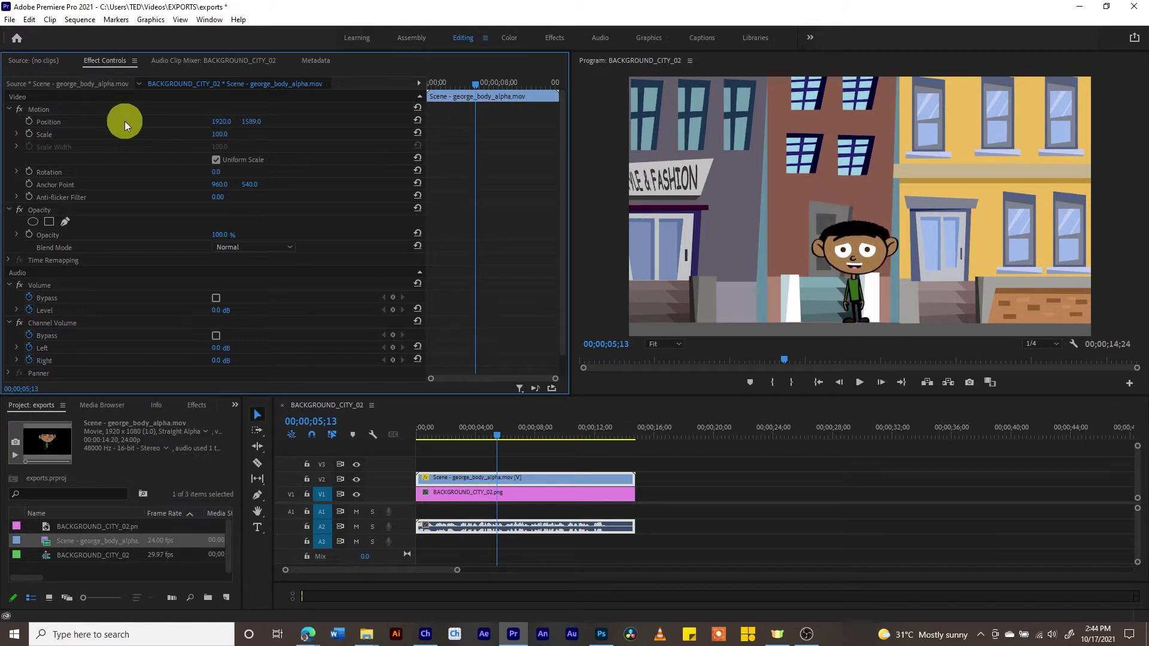
{"action": "mouse_move", "coordinate": [226, 124]}
{"action": "left_mouse_down"}
{"action": "mouse_move", "coordinate": [297, 120]}
{"action": "mouse_move", "coordinate": [680, 185]}
{"action": "mouse_move", "coordinate": [206, 121]}
{"action": "left_mouse_up"}
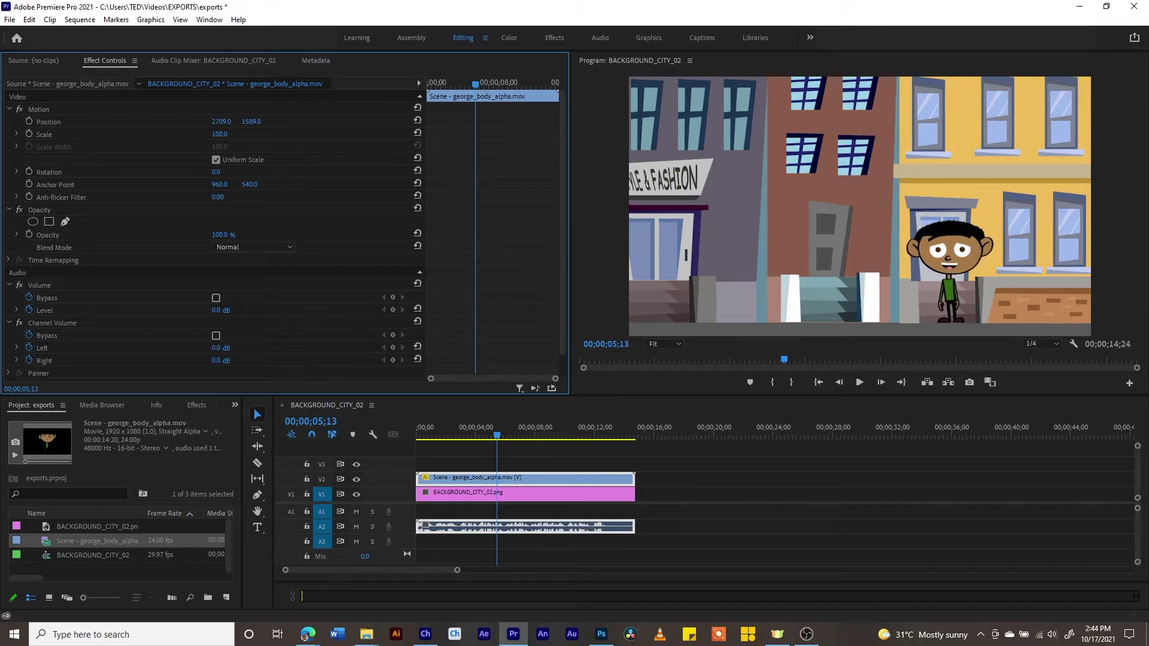
{"action": "left_click", "coordinate": [488, 487]}
{"action": "left_click_drag", "start_coordinate": [470, 439], "coordinate": [365, 436]}
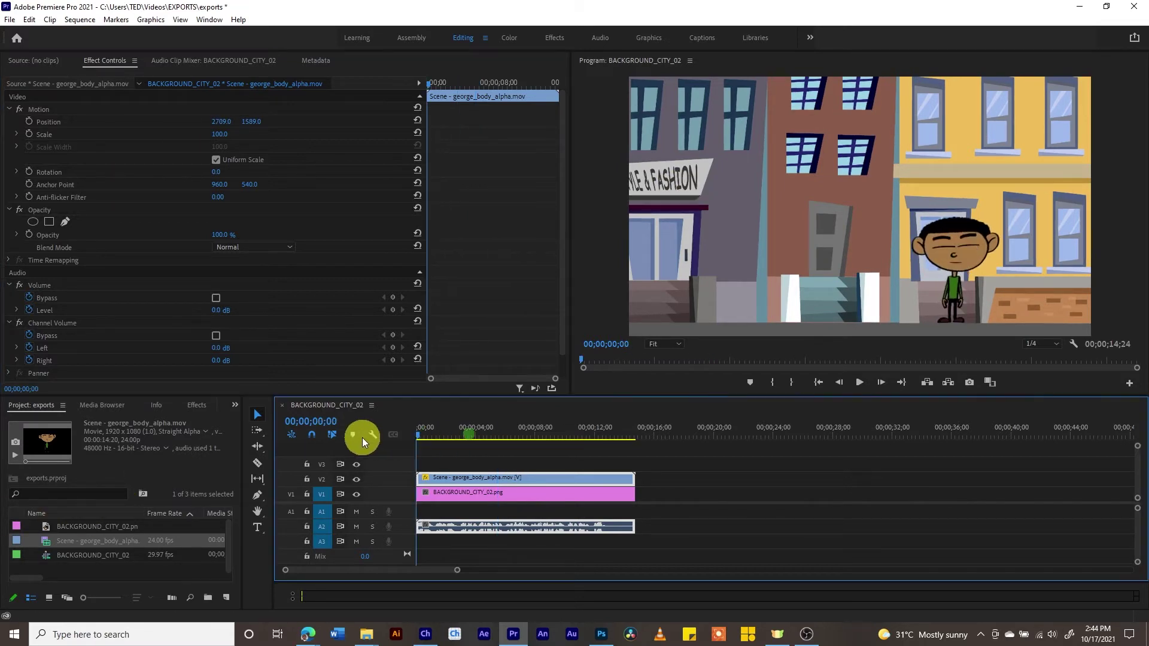
{"action": "key", "text": "space"}
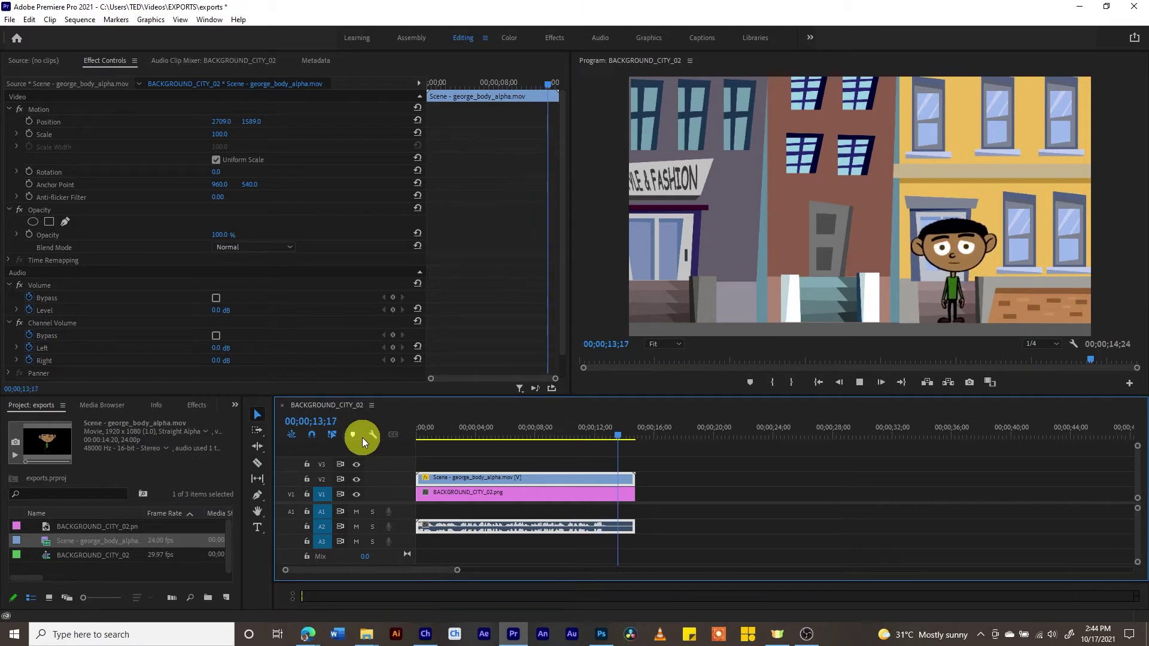
{"action": "key", "text": "space"}
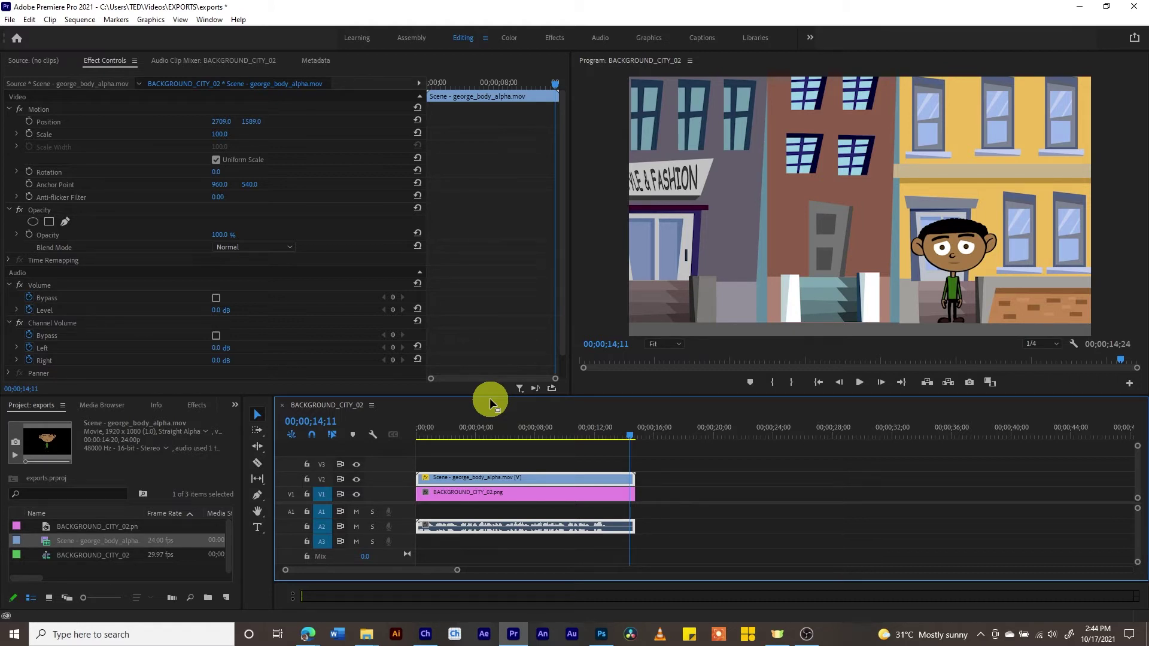
Step: In Adobe Character Animator, delete the BACKGROUND_CITY_02 puppet track from the Scene - george_body timeline
{"action": "left_click", "coordinate": [426, 635]}
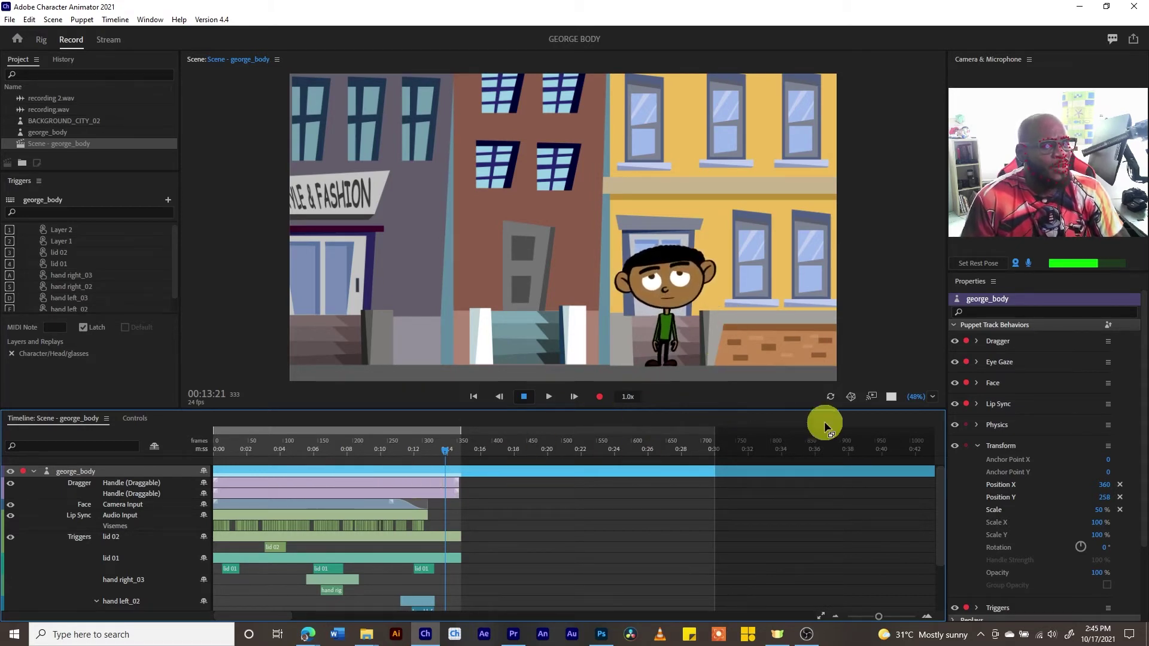
{"action": "left_click_drag", "start_coordinate": [944, 484], "coordinate": [935, 547]}
{"action": "left_click", "coordinate": [494, 605]}
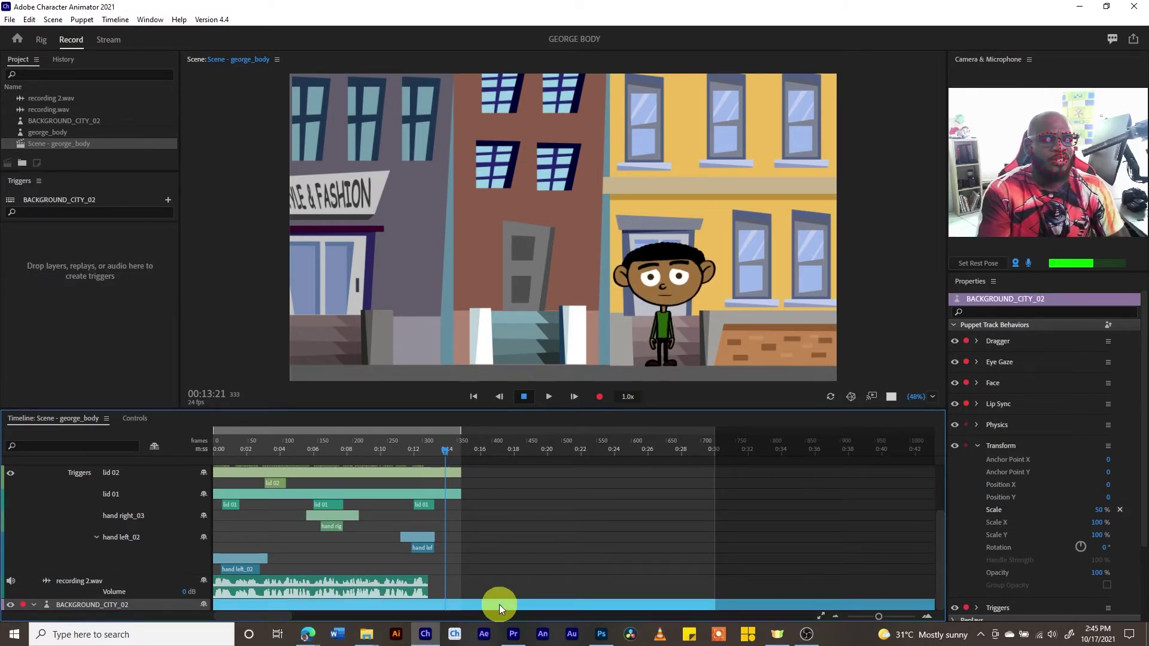
{"action": "key", "text": "Delete"}
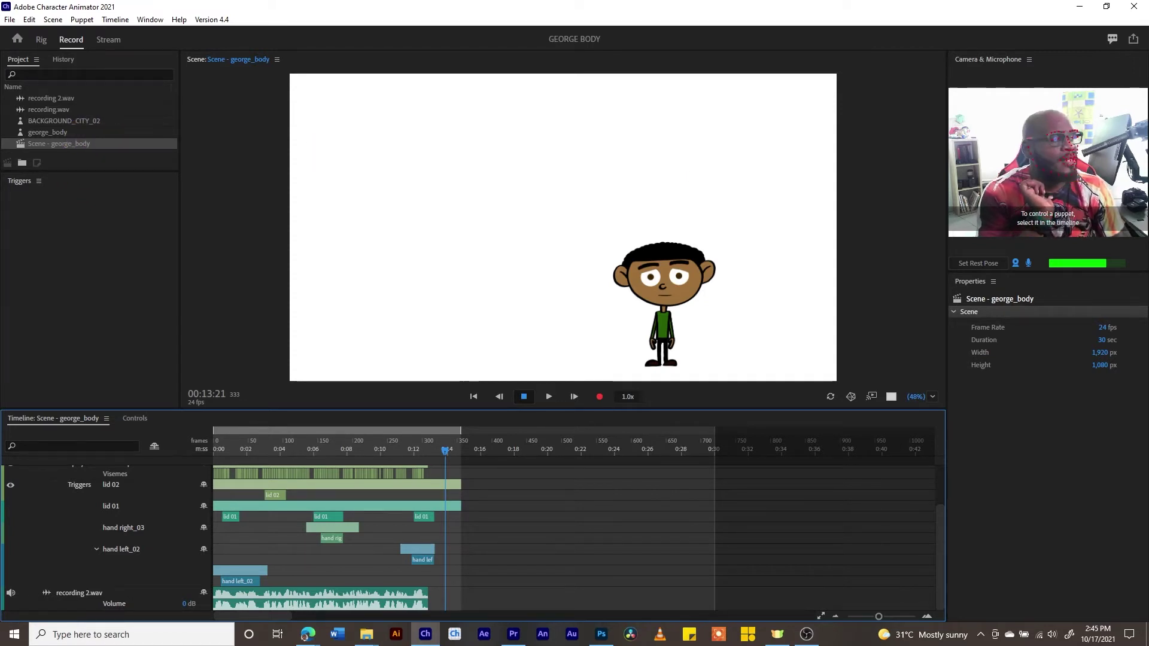
Step: Add the BACKGROUND_CITY_02 puppet to the scene below all other tracks and set its Scale to 51%
{"action": "left_click", "coordinate": [65, 121]}
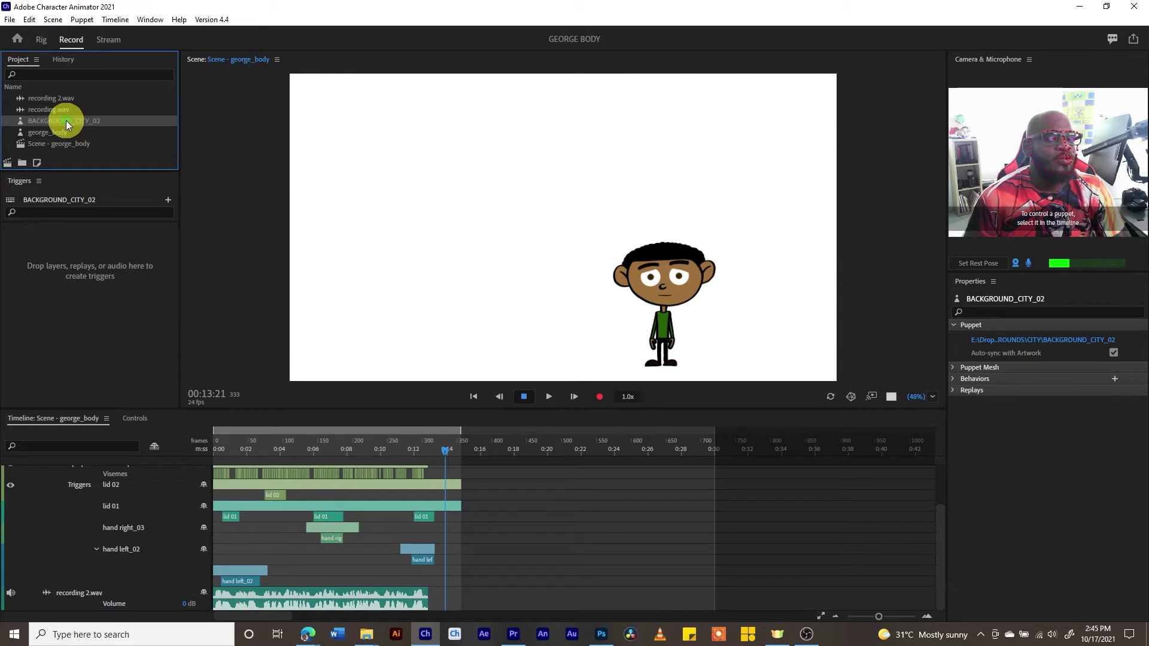
{"action": "left_click_drag", "start_coordinate": [65, 120], "coordinate": [509, 615]}
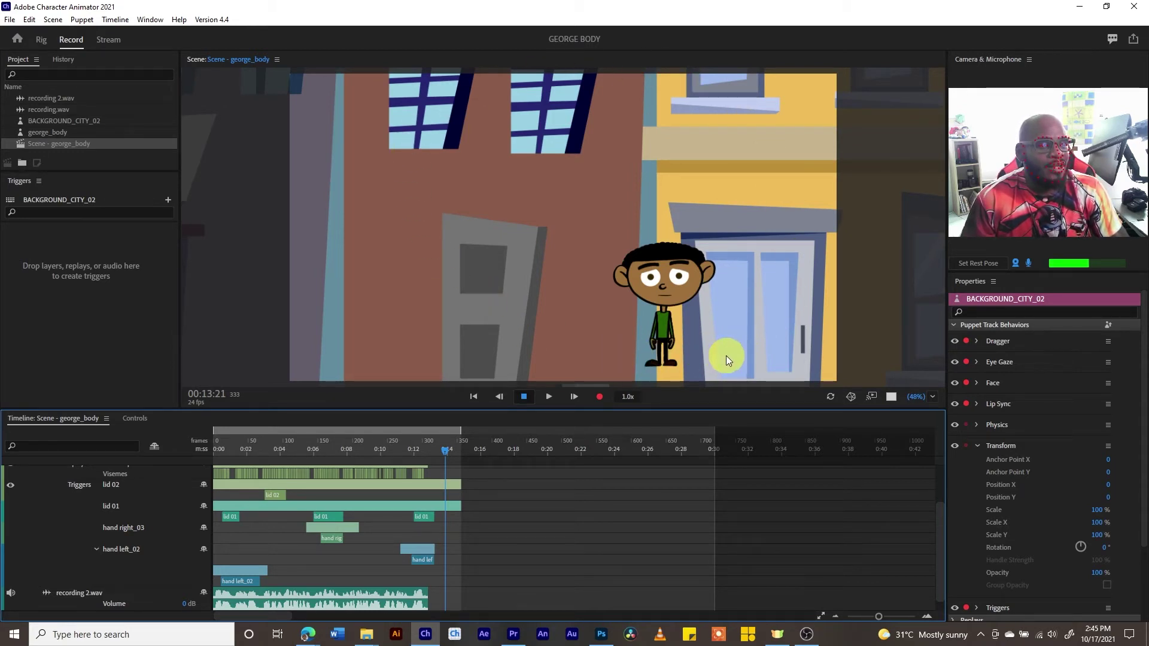
{"action": "left_click_drag", "start_coordinate": [1138, 390], "coordinate": [1141, 490]}
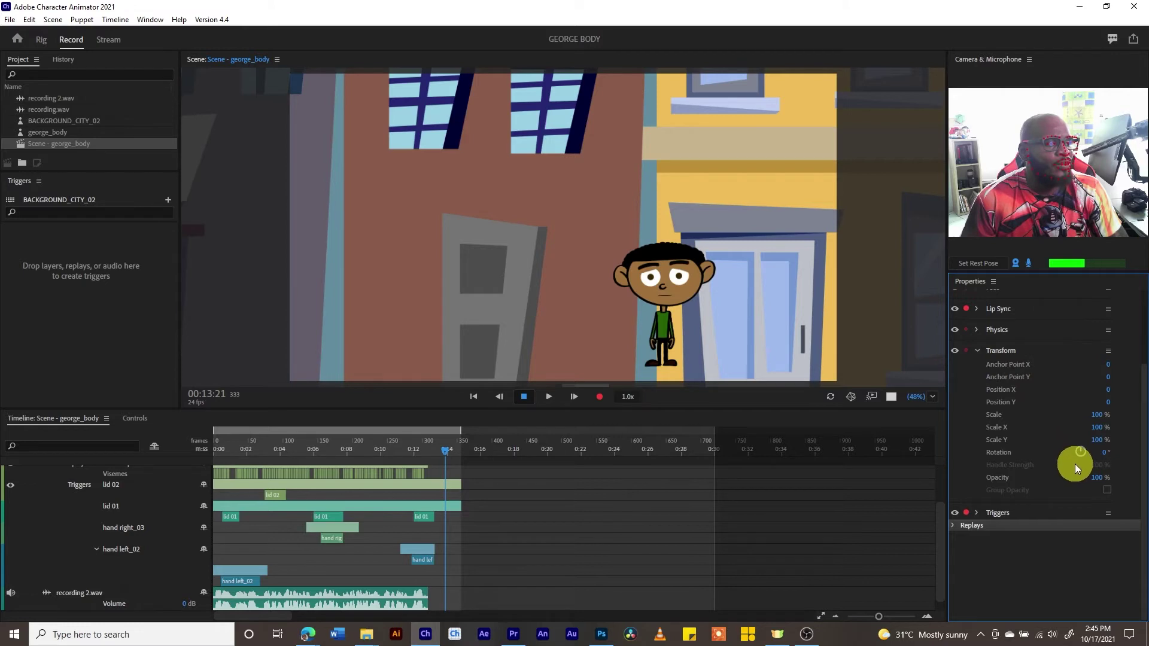
{"action": "left_click_drag", "start_coordinate": [1095, 414], "coordinate": [1074, 418]}
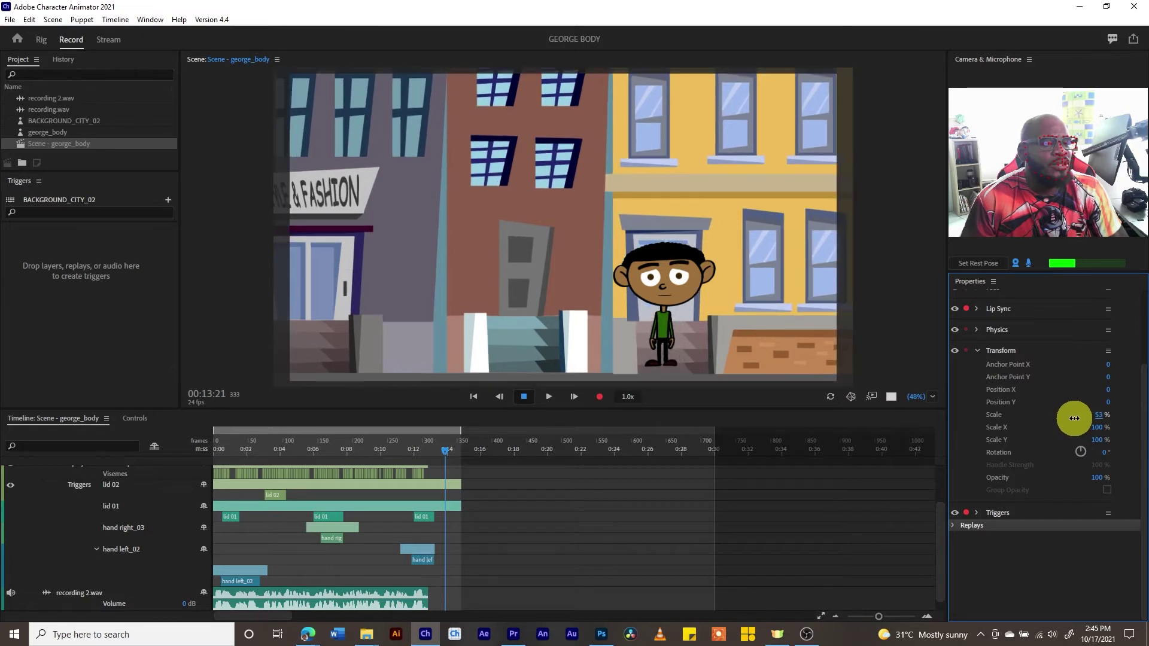
{"action": "left_click_drag", "start_coordinate": [1074, 418], "coordinate": [1077, 418]}
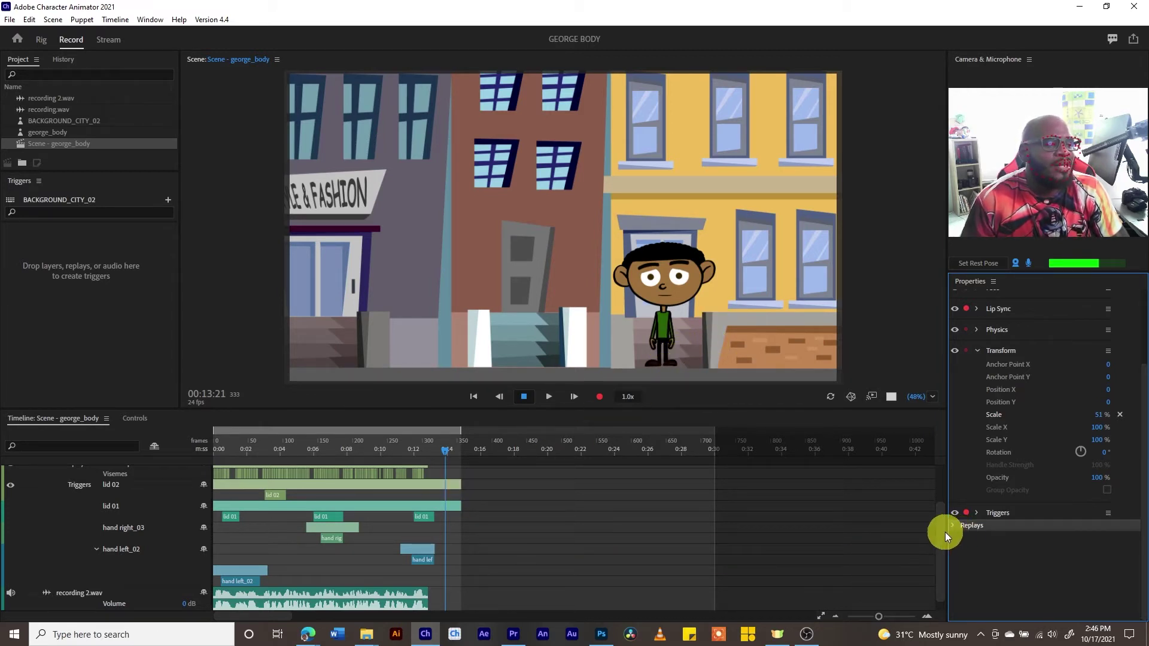
Step: Set the george_body puppet's Position Y to 273 and play the scene from the start
{"action": "left_click_drag", "start_coordinate": [939, 511], "coordinate": [948, 439]}
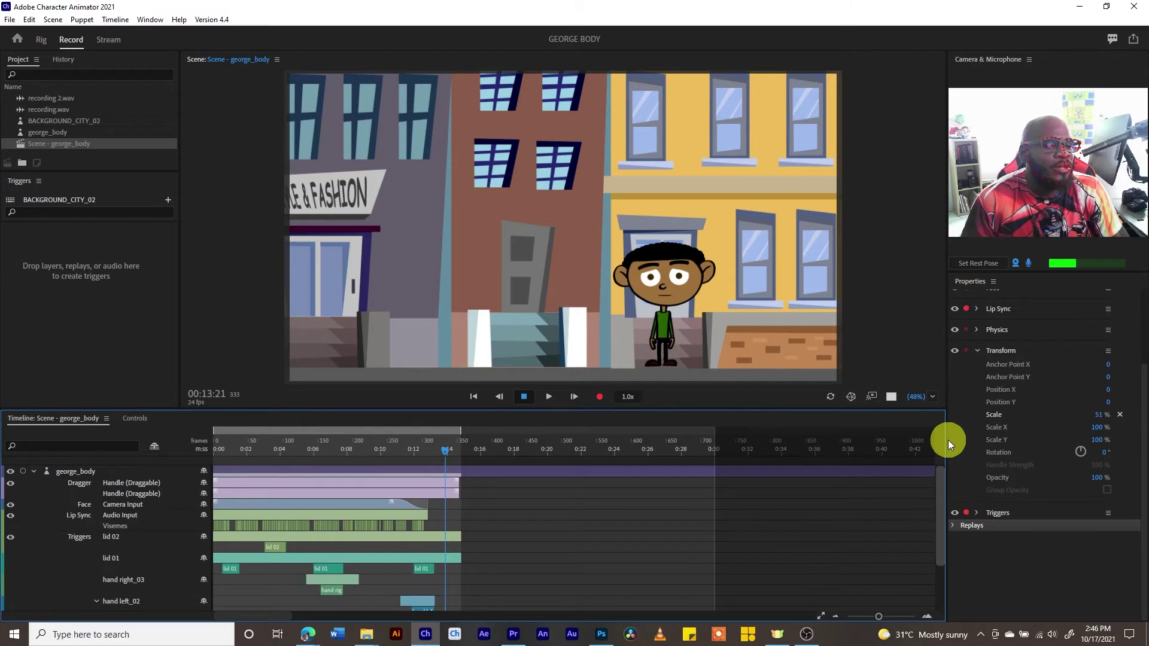
{"action": "left_click", "coordinate": [581, 472]}
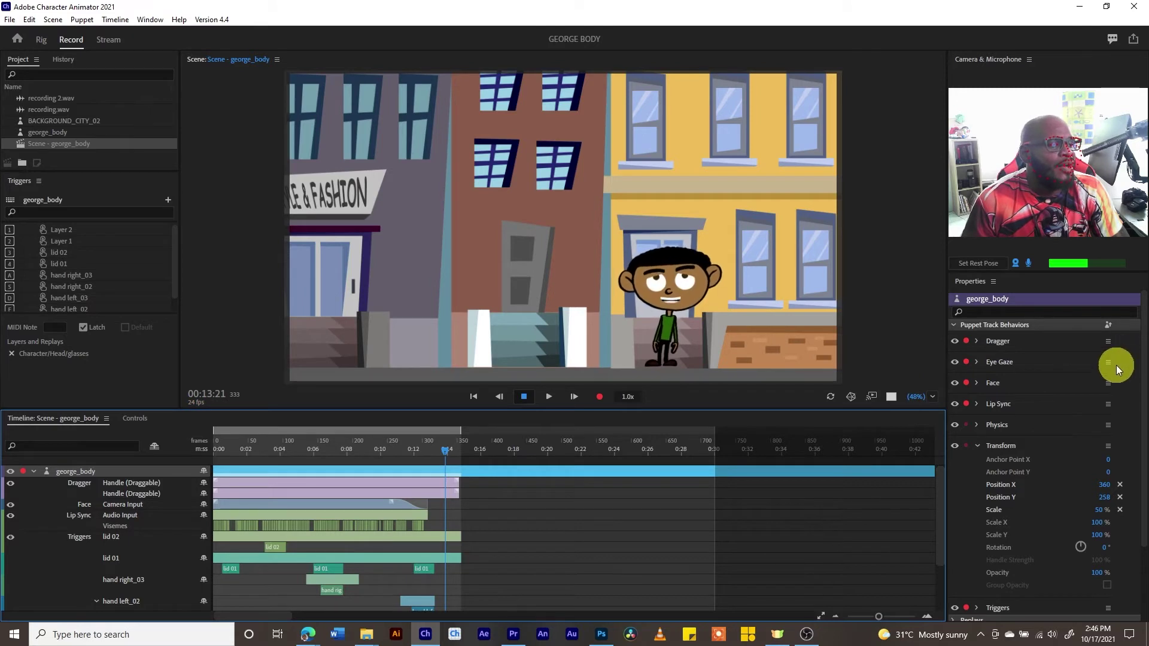
{"action": "left_click", "coordinate": [1104, 498]}
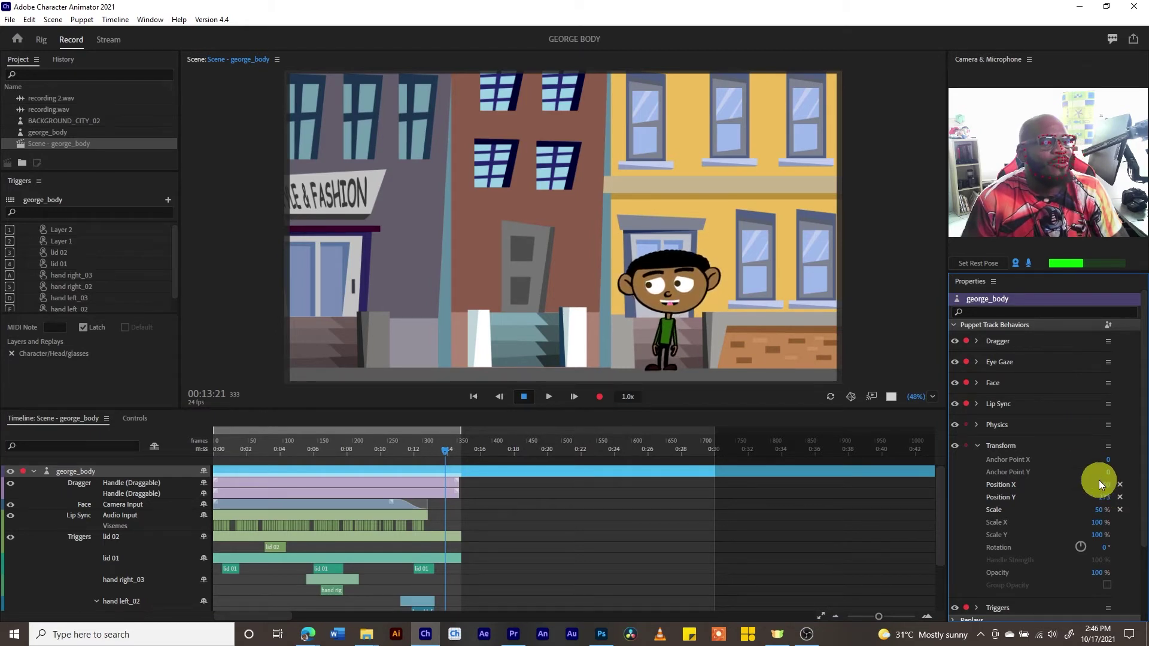
{"action": "left_click_drag", "start_coordinate": [255, 450], "coordinate": [171, 444]}
{"action": "key", "text": "space"}
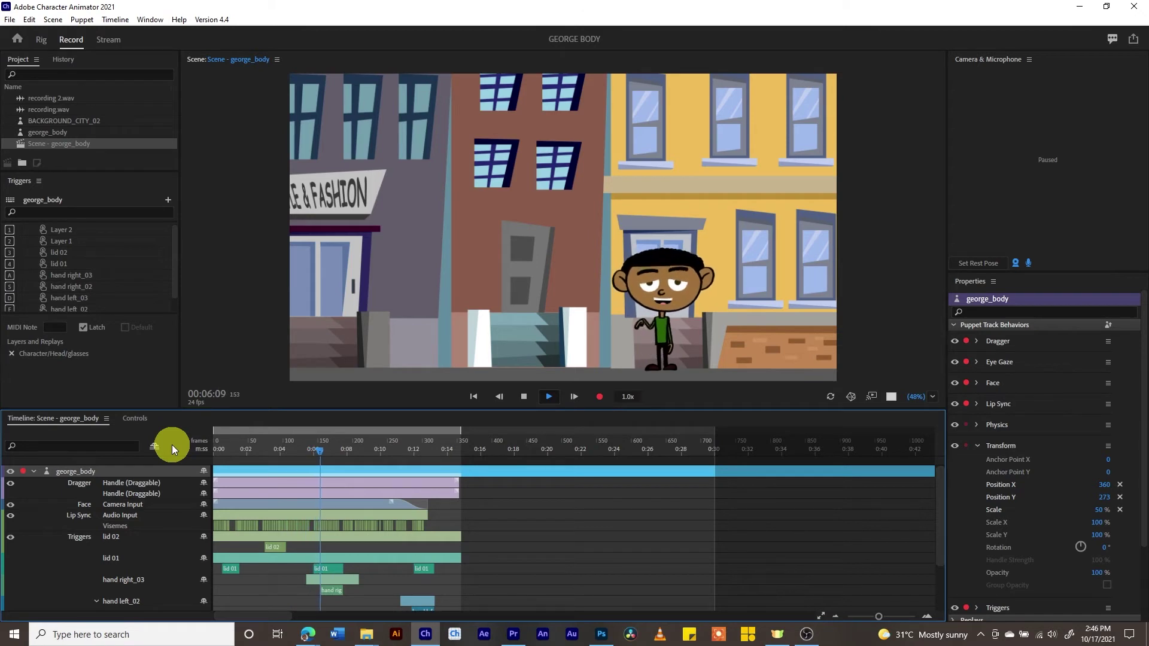
{"action": "key", "text": "space"}
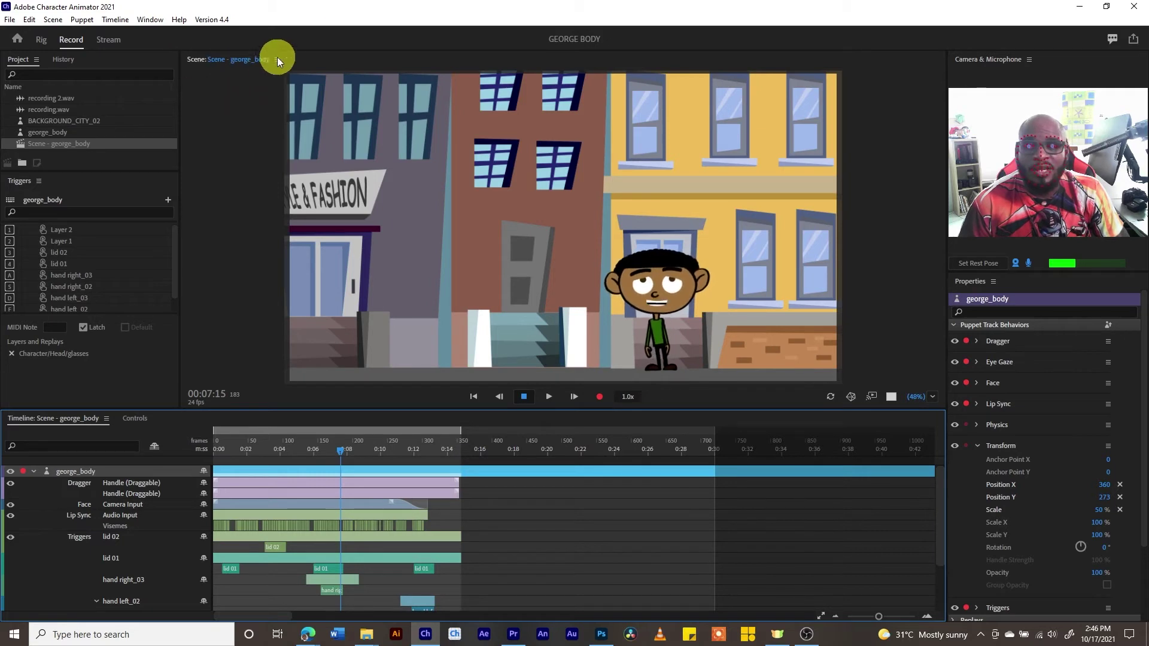
Step: Export the scene as a PNG sequence and WAV named Scene - george_body _ SEQUENCE in the EXPORTS folder
{"action": "left_click", "coordinate": [11, 20]}
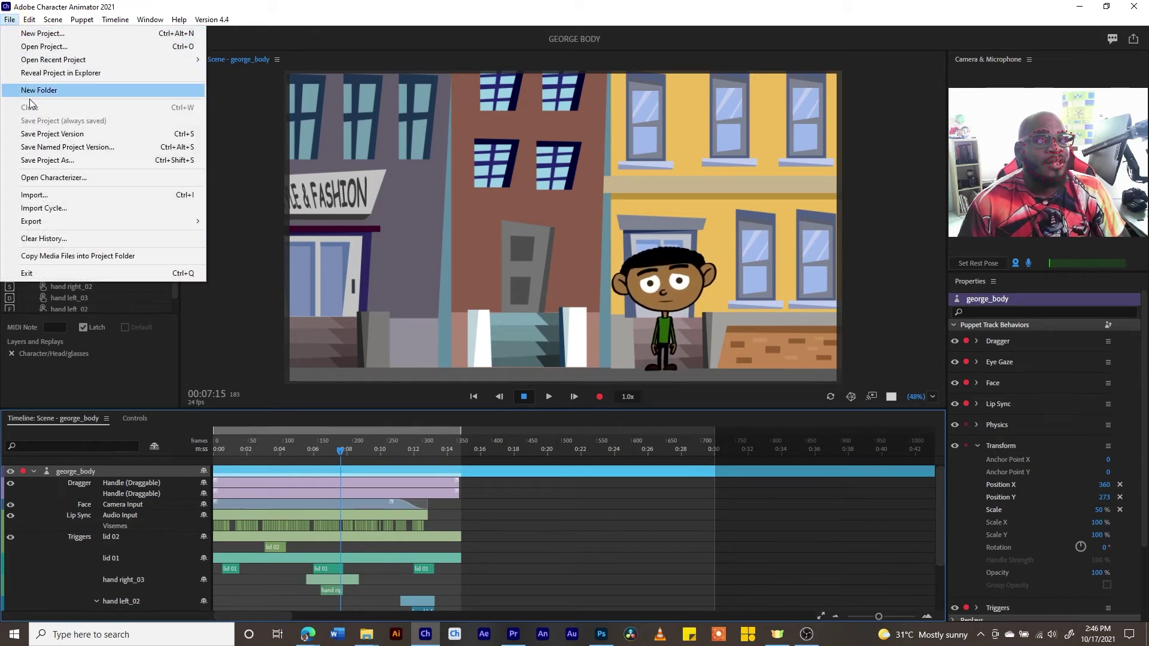
{"action": "mouse_move", "coordinate": [40, 227]}
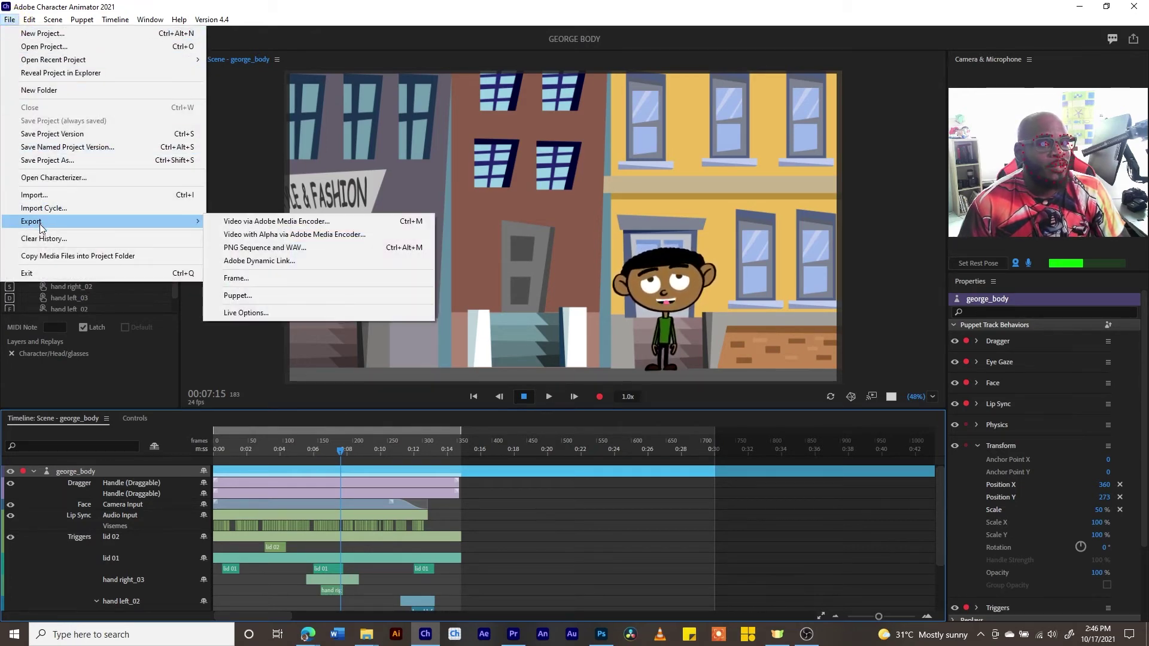
{"action": "left_click", "coordinate": [313, 249]}
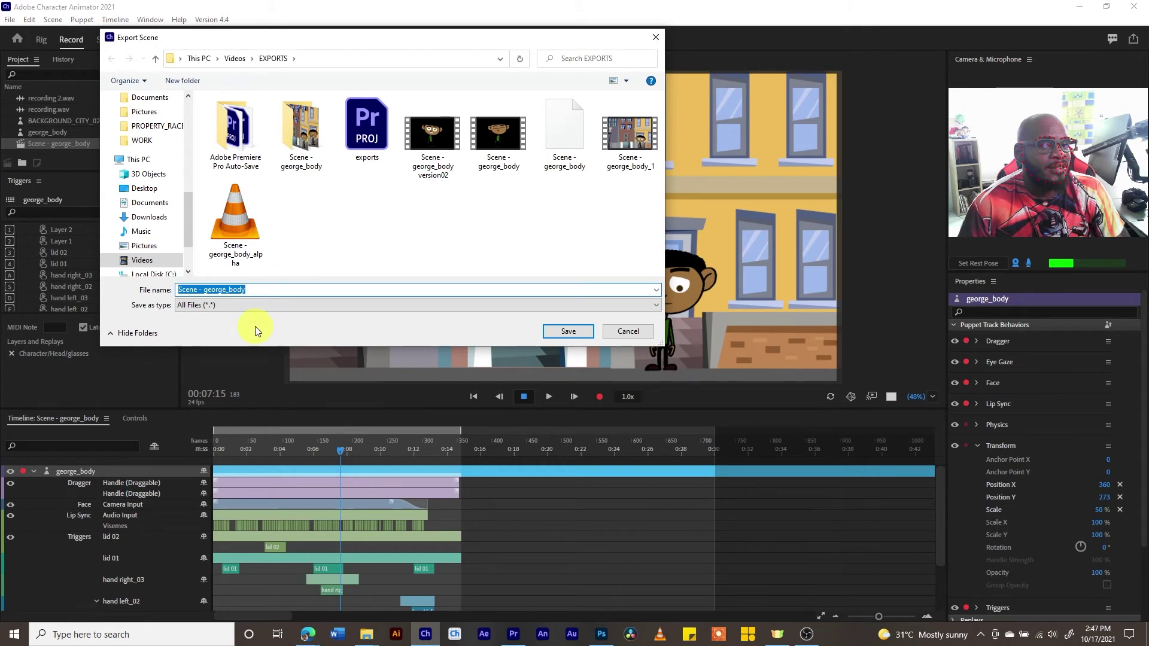
{"action": "left_click", "coordinate": [257, 289]}
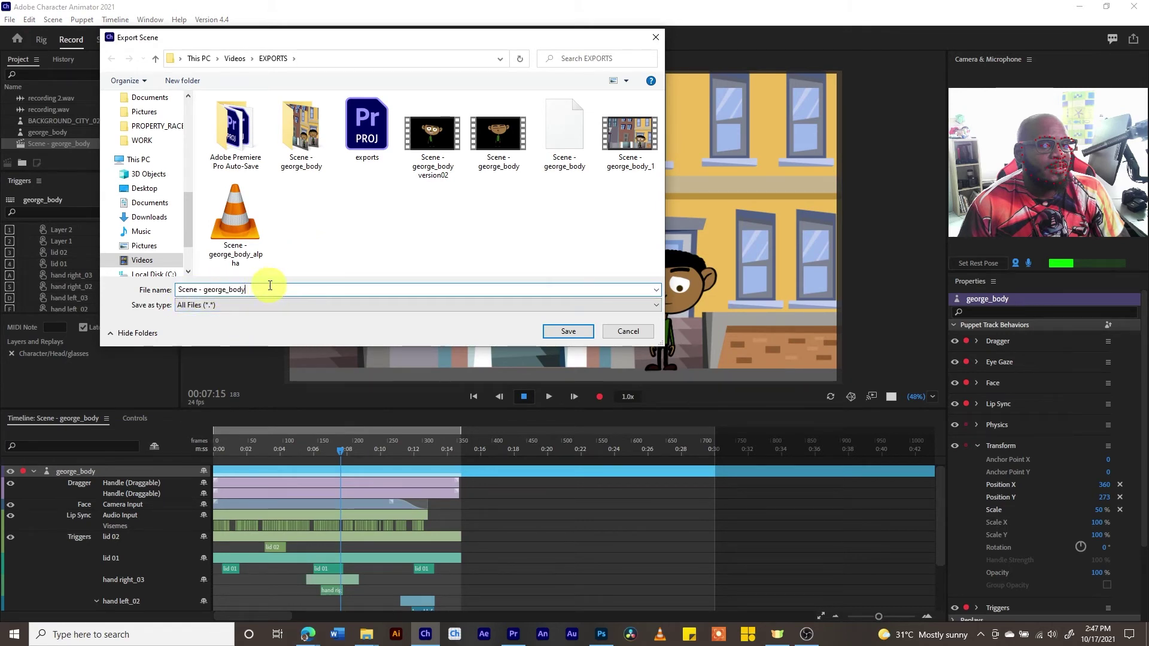
{"action": "type", "text": "_ SWEQUENCE"}
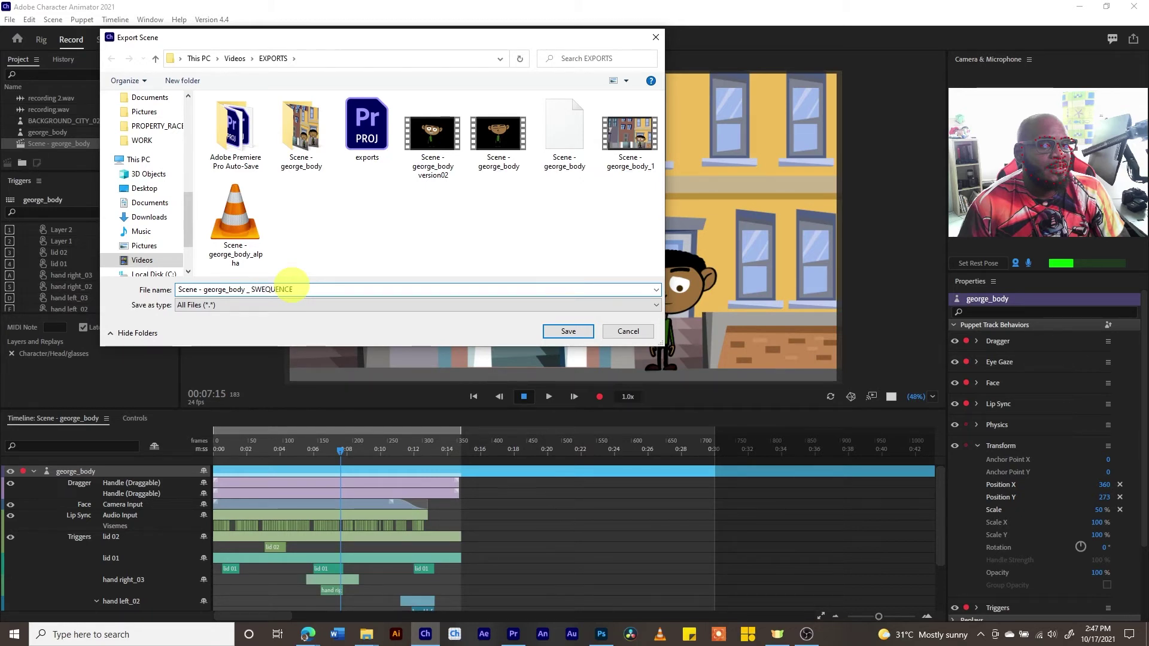
{"action": "left_click", "coordinate": [255, 289]}
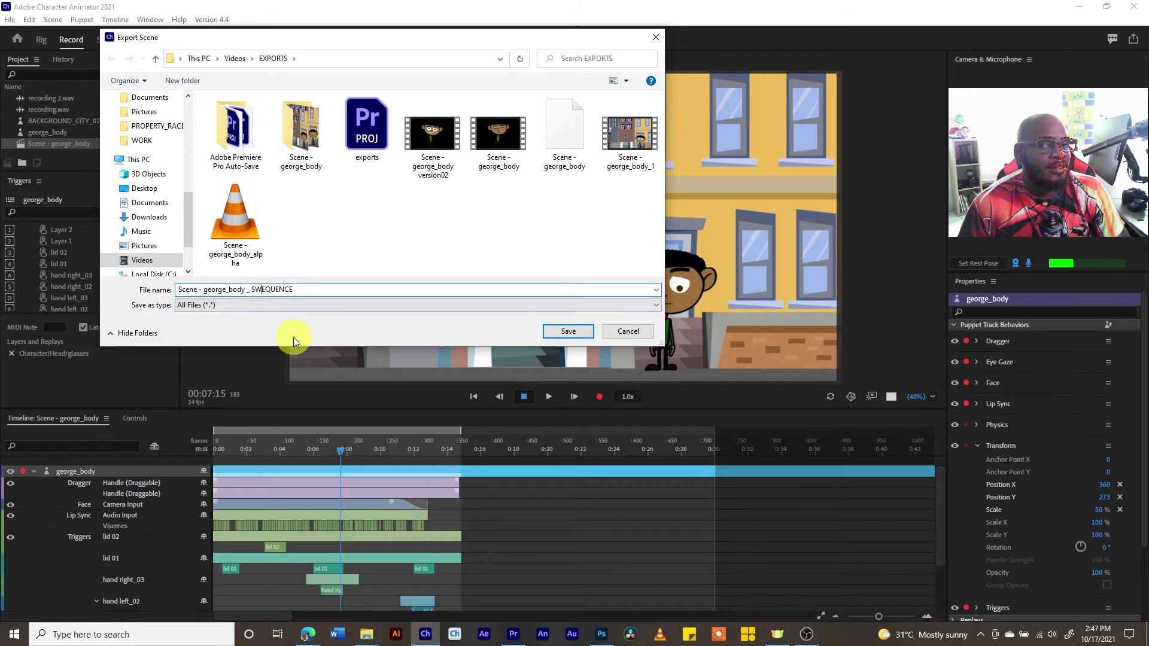
{"action": "key", "text": "BackSpace"}
{"action": "left_click", "coordinate": [349, 292]}
{"action": "left_click", "coordinate": [558, 331]}
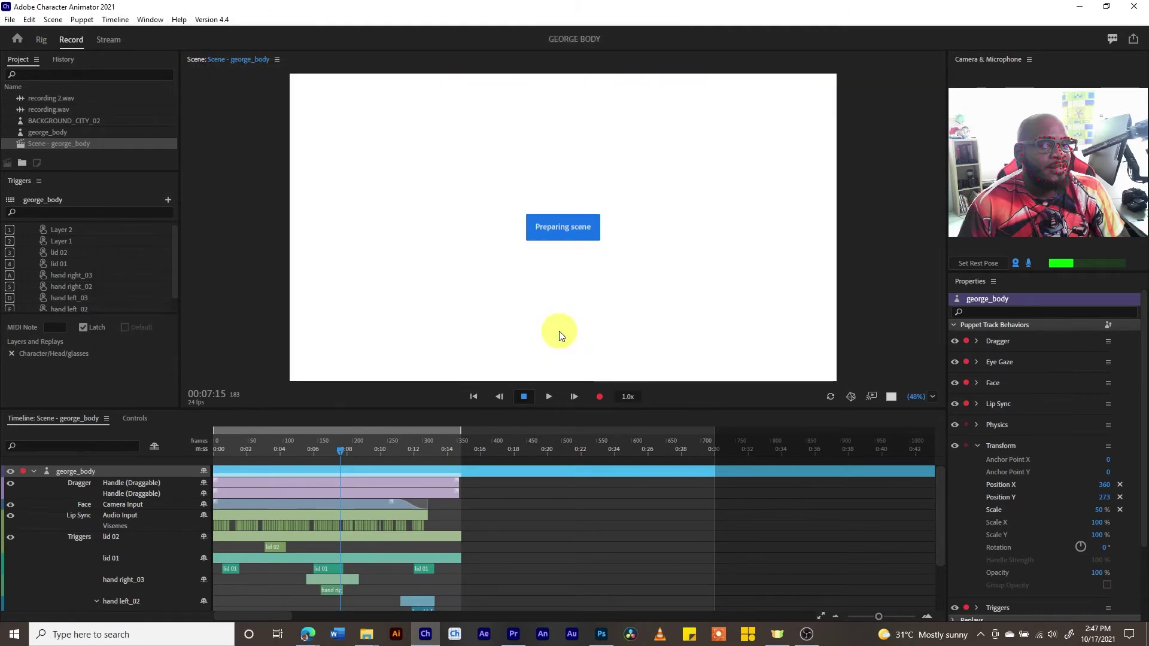
Step: Maximize the exported Scene - george_body _ SEQUENCE folder window and look through its files down to the last one
{"action": "left_click_drag", "start_coordinate": [560, 267], "coordinate": [333, 150]}
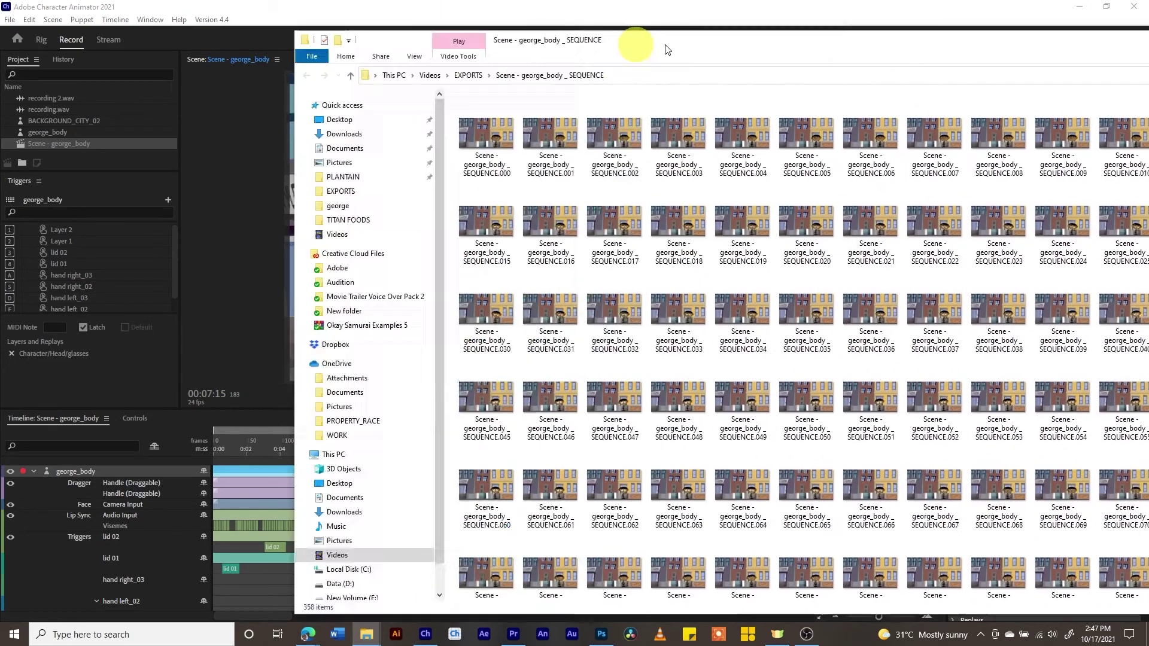
{"action": "left_click_drag", "start_coordinate": [667, 49], "coordinate": [366, 43]}
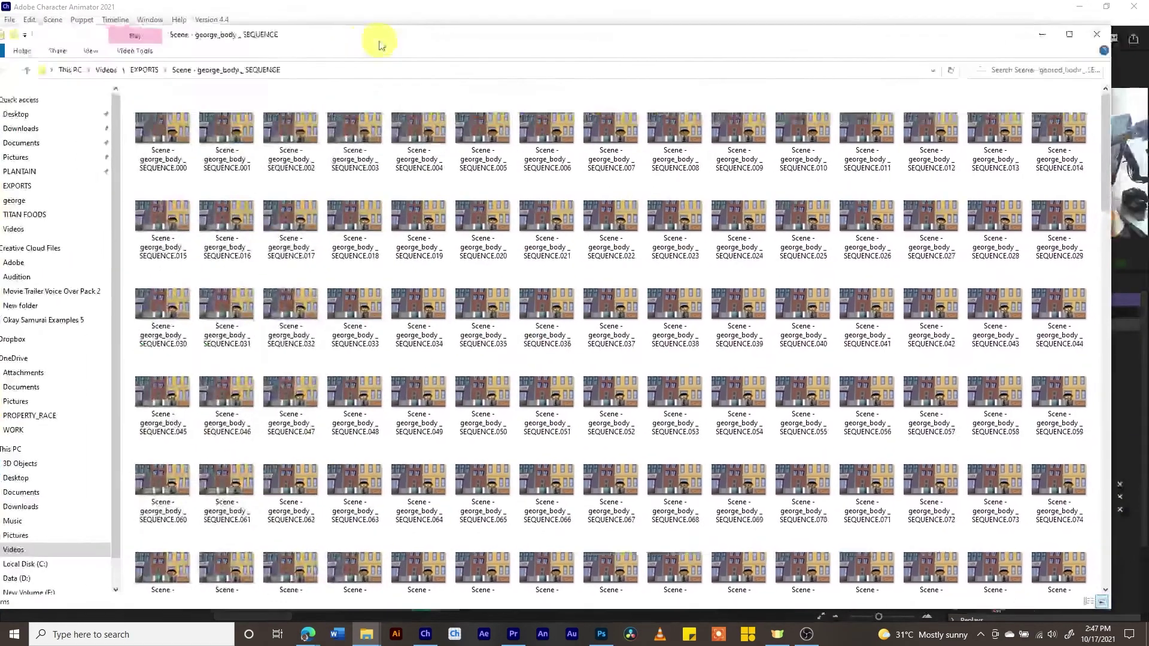
{"action": "double_click", "coordinate": [448, 39]}
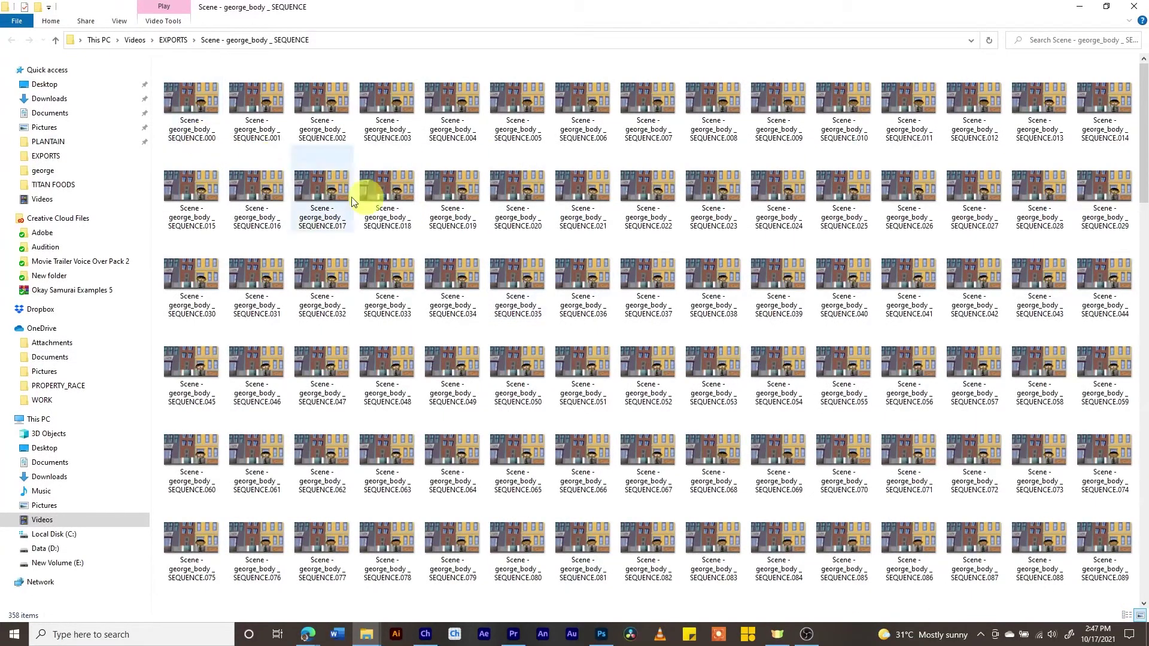
{"action": "scroll", "coordinate": [612, 304], "scroll_direction": "down", "scroll_amount": 15}
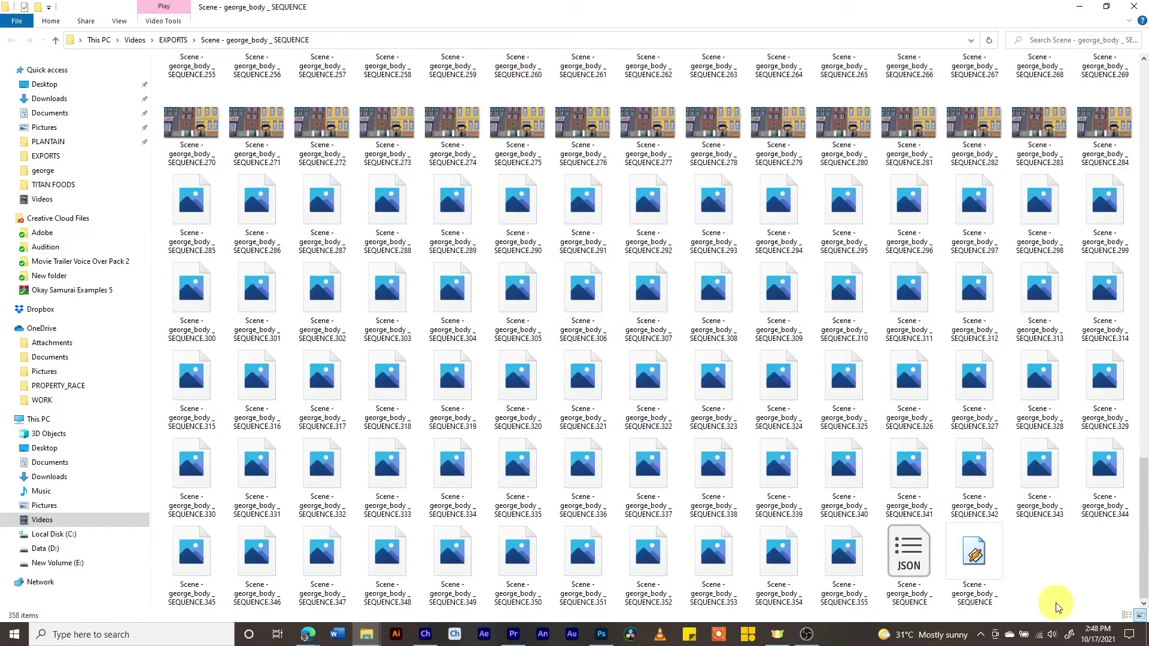
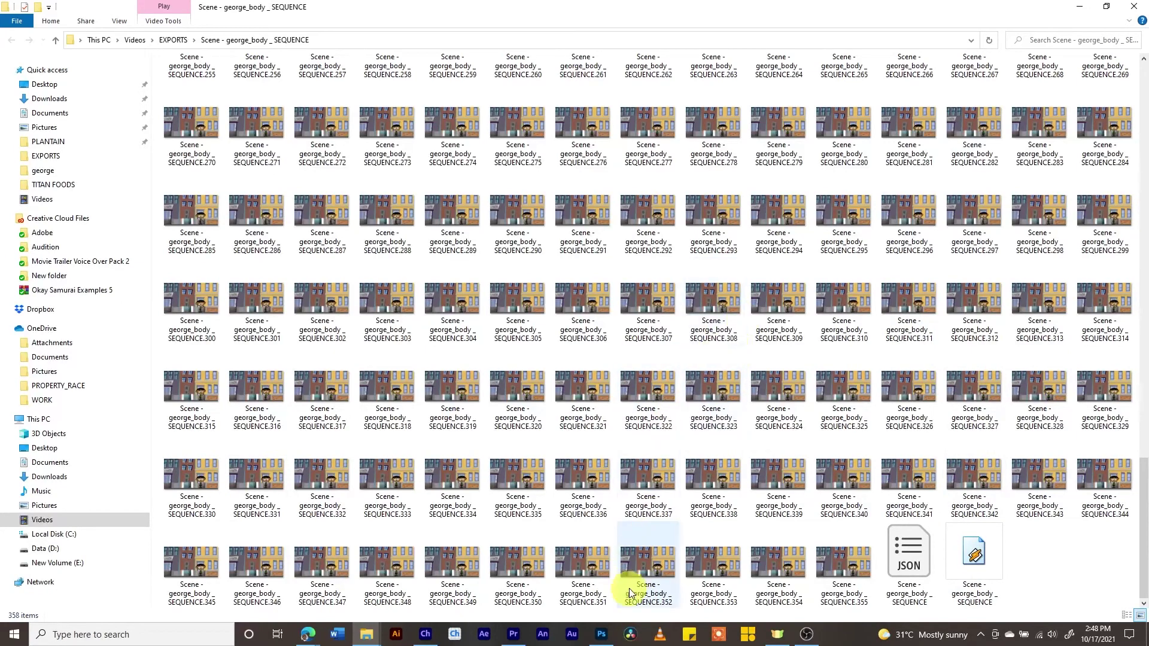
Step: Switch to Premiere Pro and move the timeline playhead past the end of the existing clips, to about 00;00;17;17
{"action": "mouse_move", "coordinate": [522, 635]}
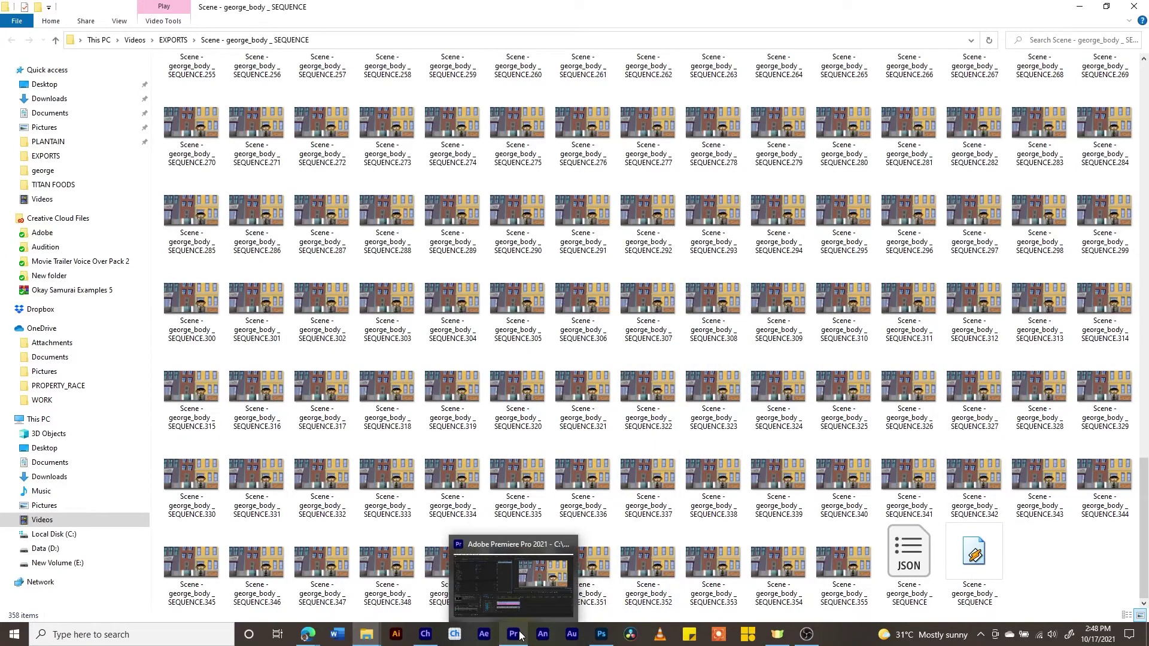
{"action": "left_click", "coordinate": [573, 541]}
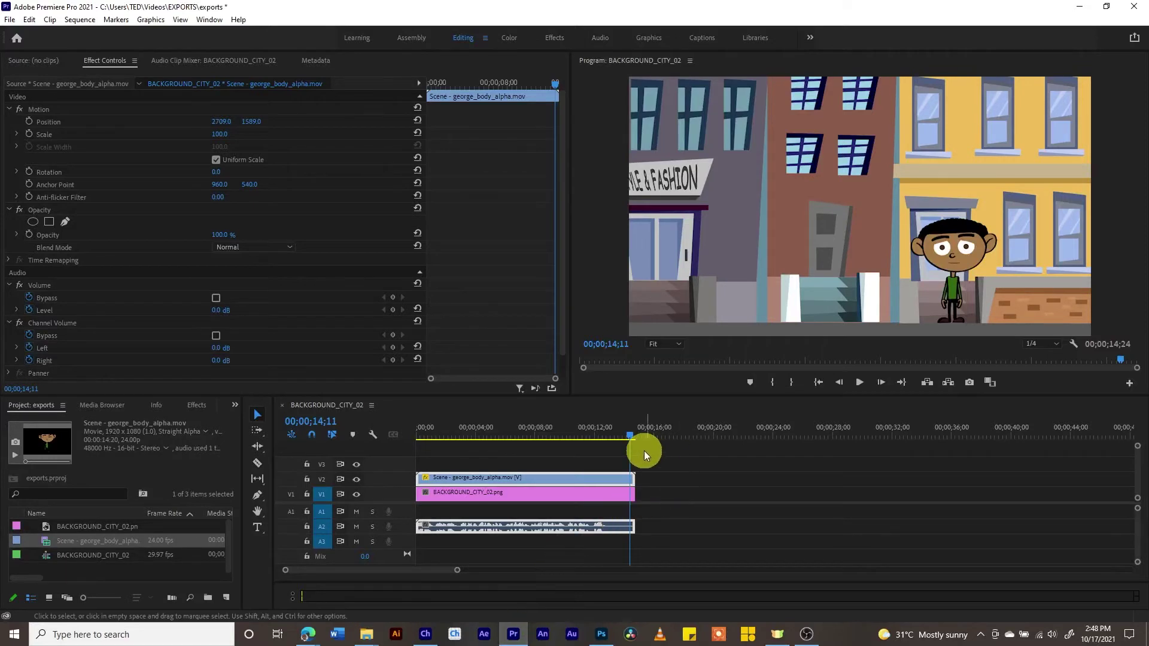
{"action": "left_click_drag", "start_coordinate": [630, 436], "coordinate": [678, 432]}
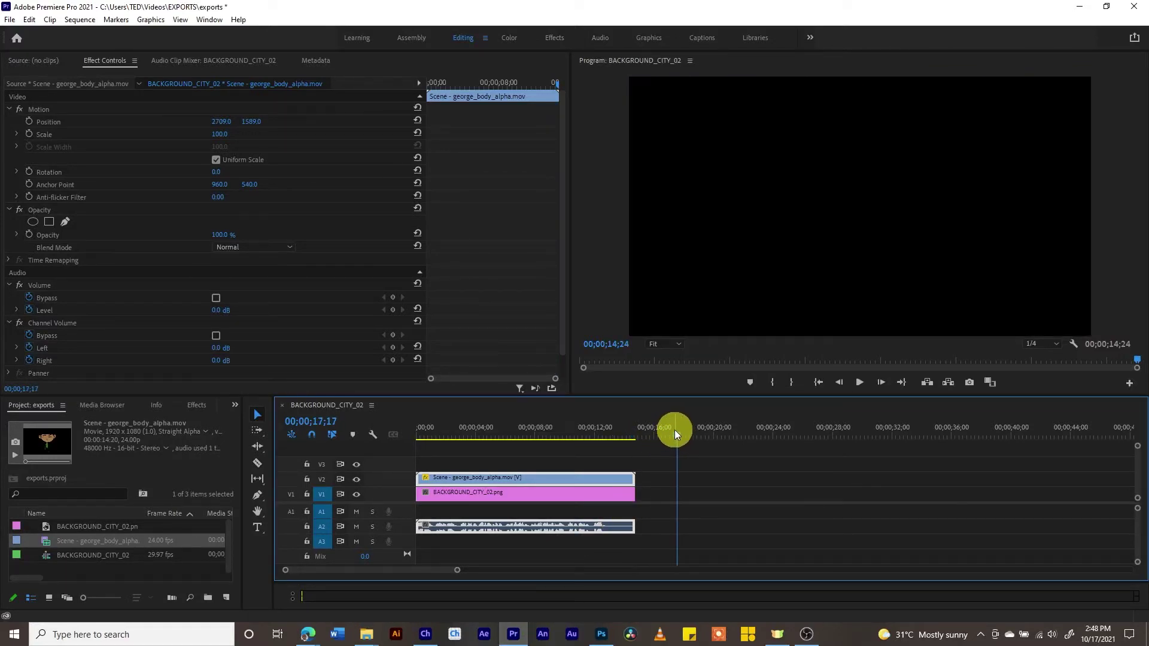
Step: Import Scene - george_body _ SEQUENCE.000 as an image sequence from the Scene - george_body _ SEQUENCE folder in Videos\EXPORTS
{"action": "left_click", "coordinate": [10, 20]}
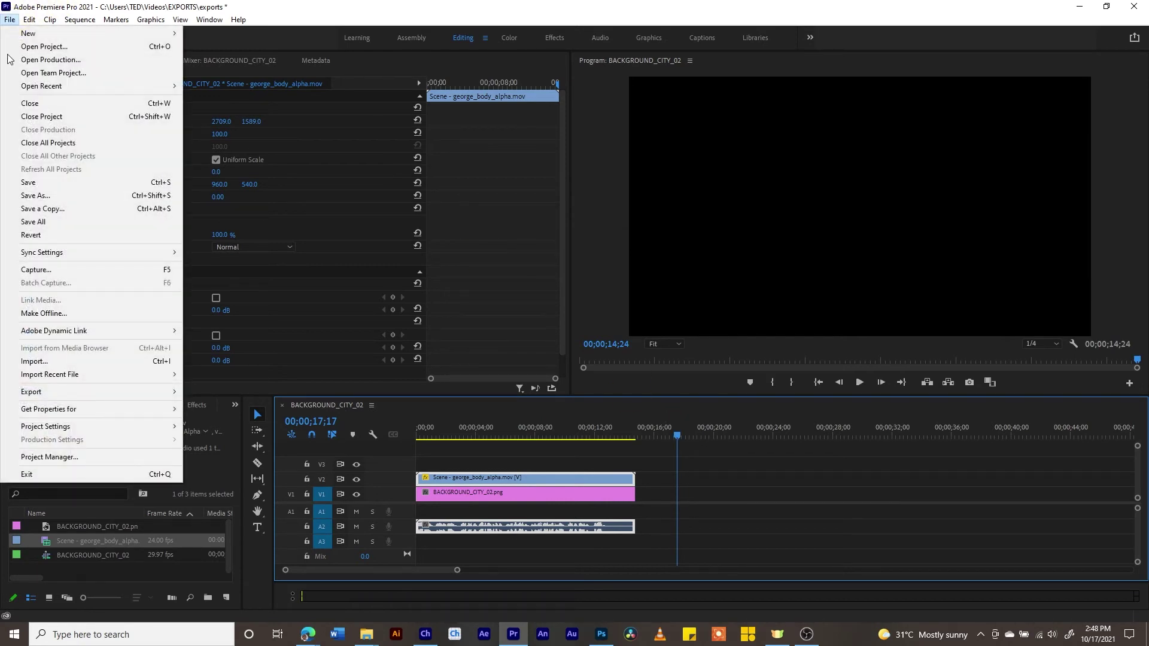
{"action": "left_click", "coordinate": [72, 362]}
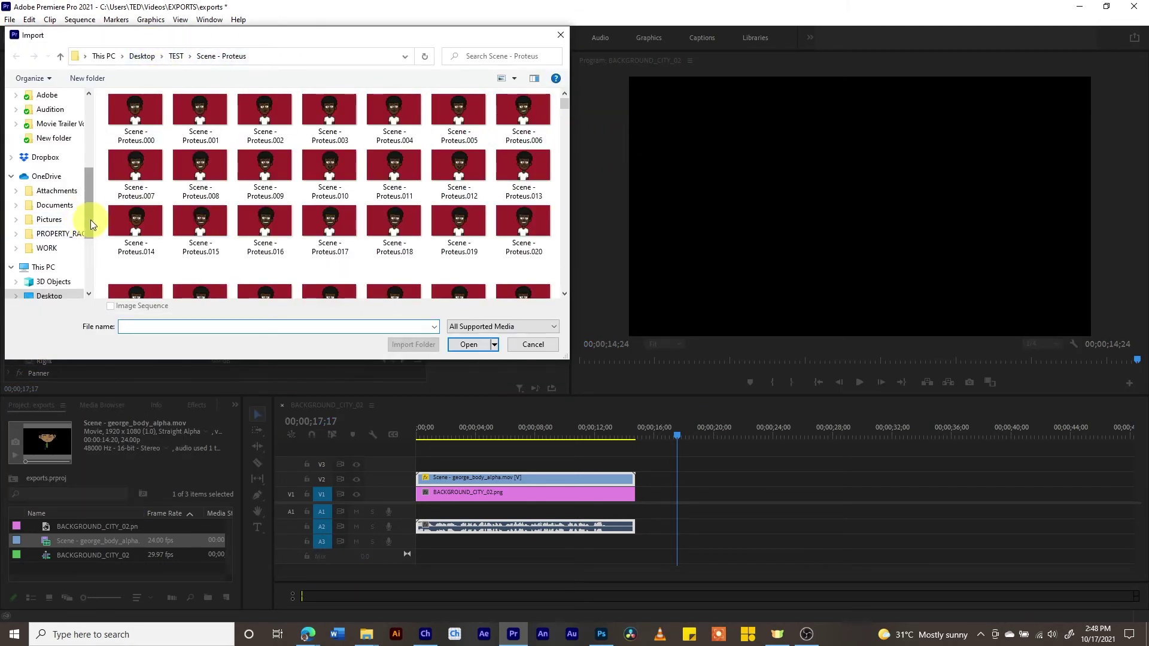
{"action": "left_click_drag", "start_coordinate": [92, 216], "coordinate": [88, 255]}
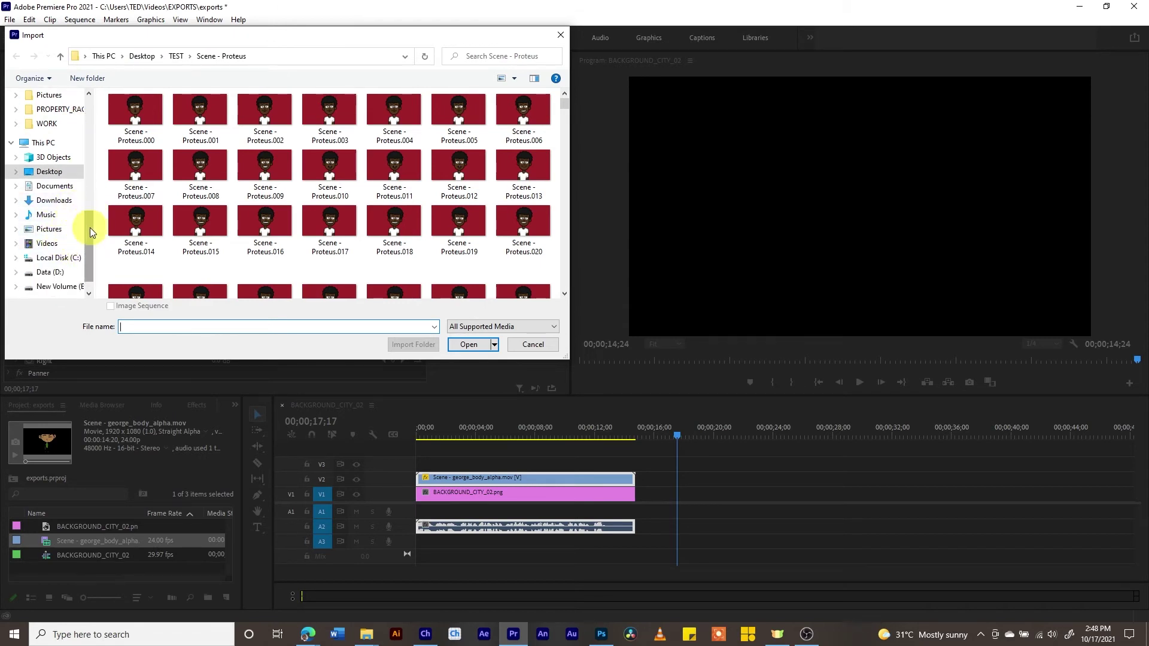
{"action": "left_click", "coordinate": [59, 243]}
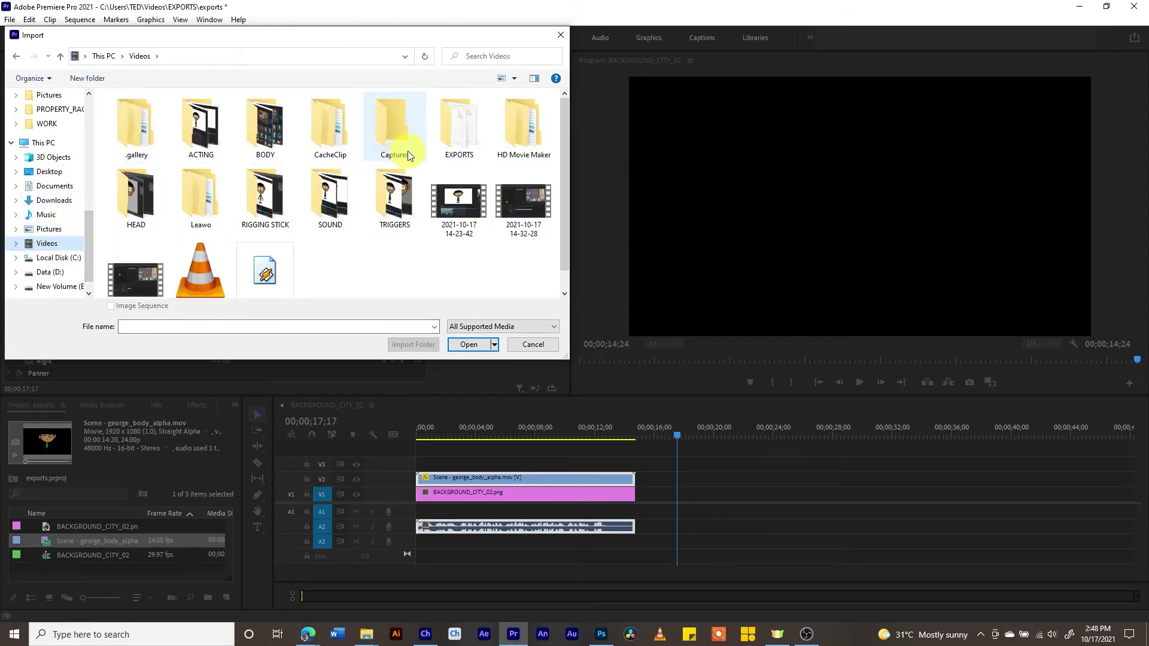
{"action": "double_click", "coordinate": [477, 131]}
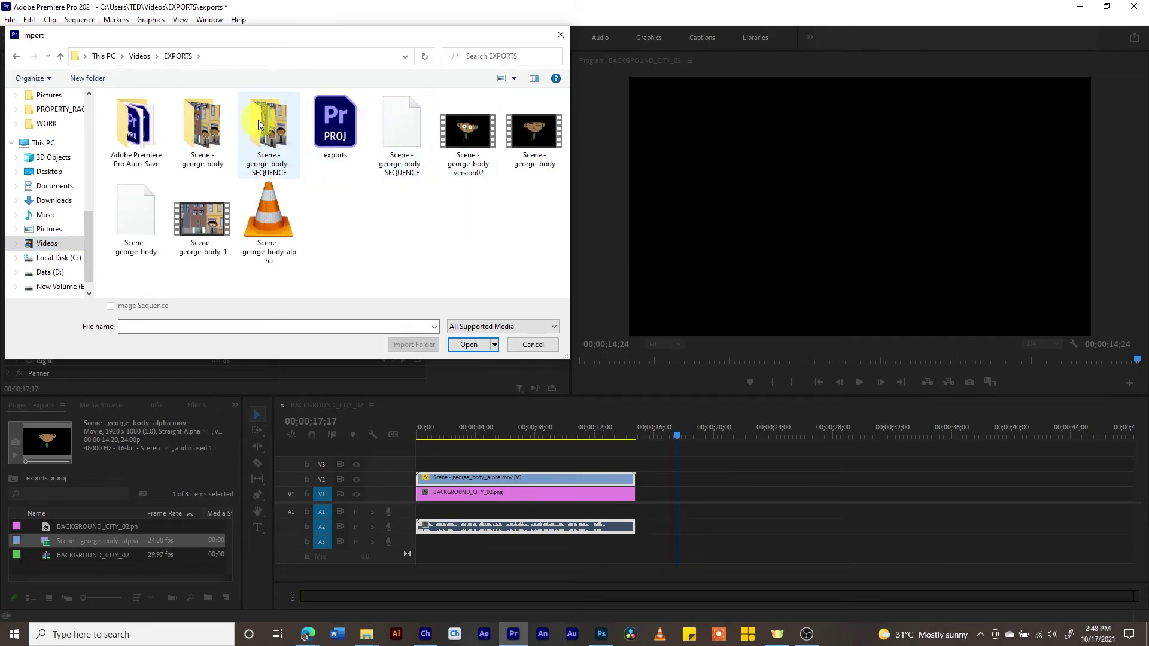
{"action": "double_click", "coordinate": [269, 135]}
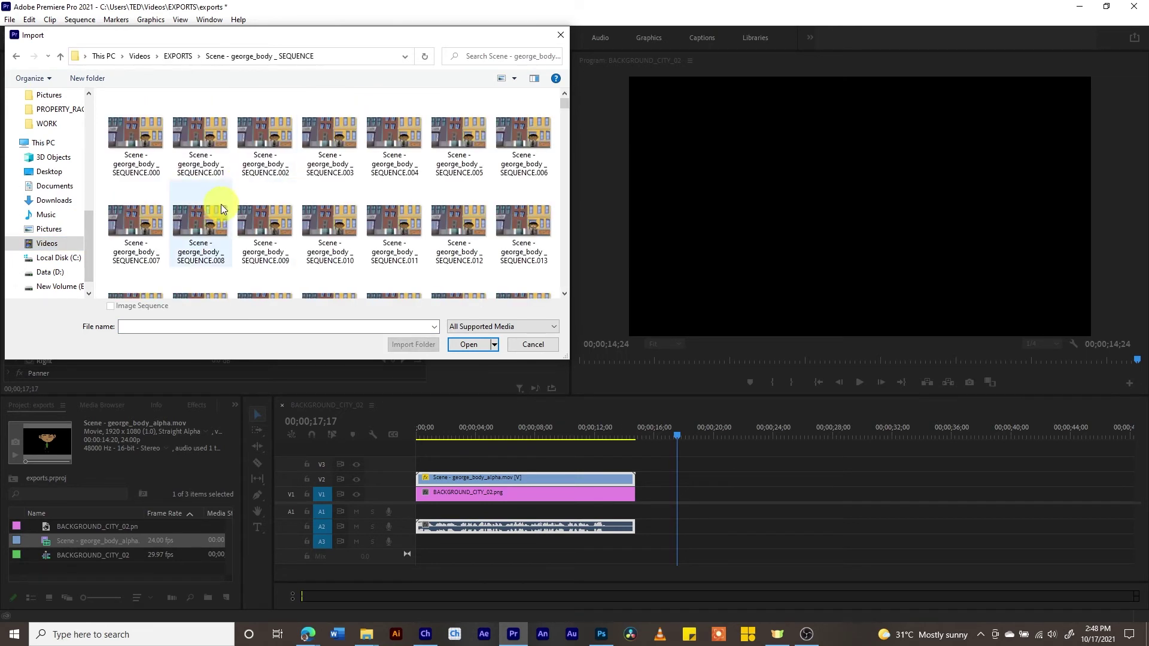
{"action": "left_click", "coordinate": [135, 143]}
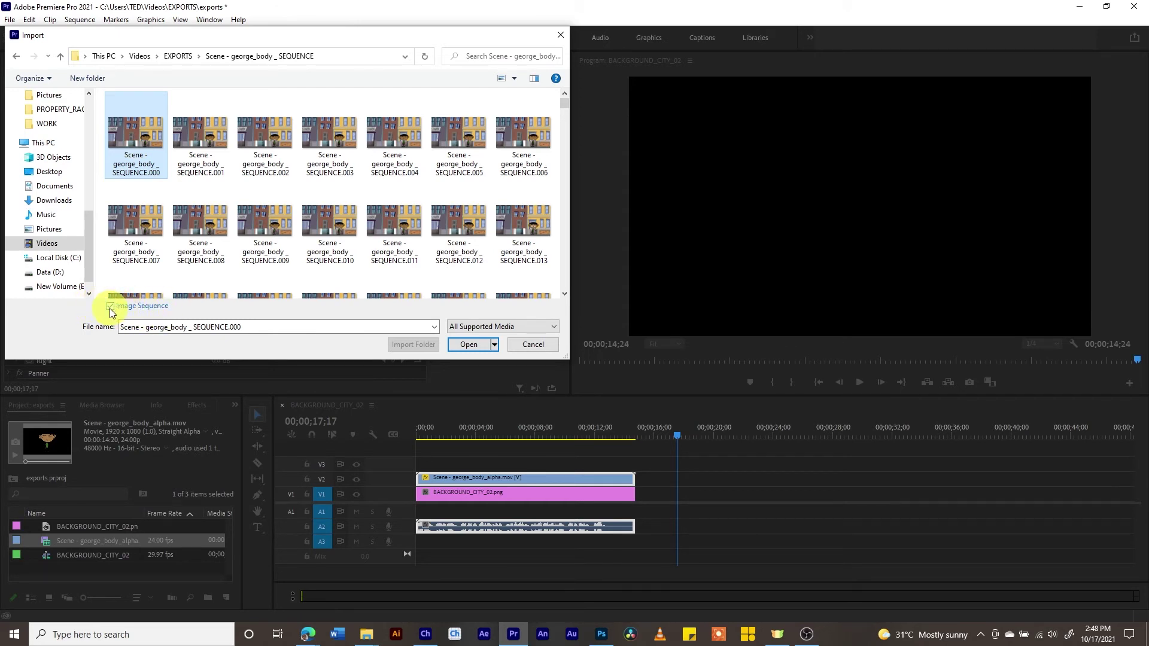
{"action": "left_click", "coordinate": [470, 345]}
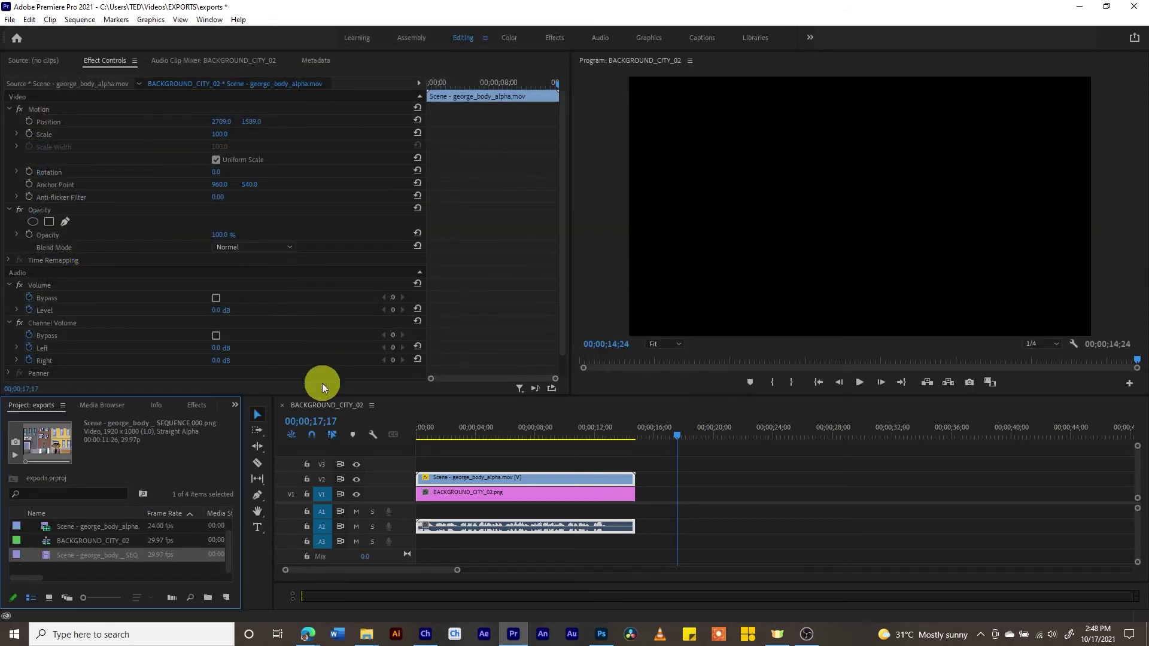
Step: Interpret the imported PNG sequence's footage at an assumed frame rate of 24 fps
{"action": "right_click", "coordinate": [95, 560]}
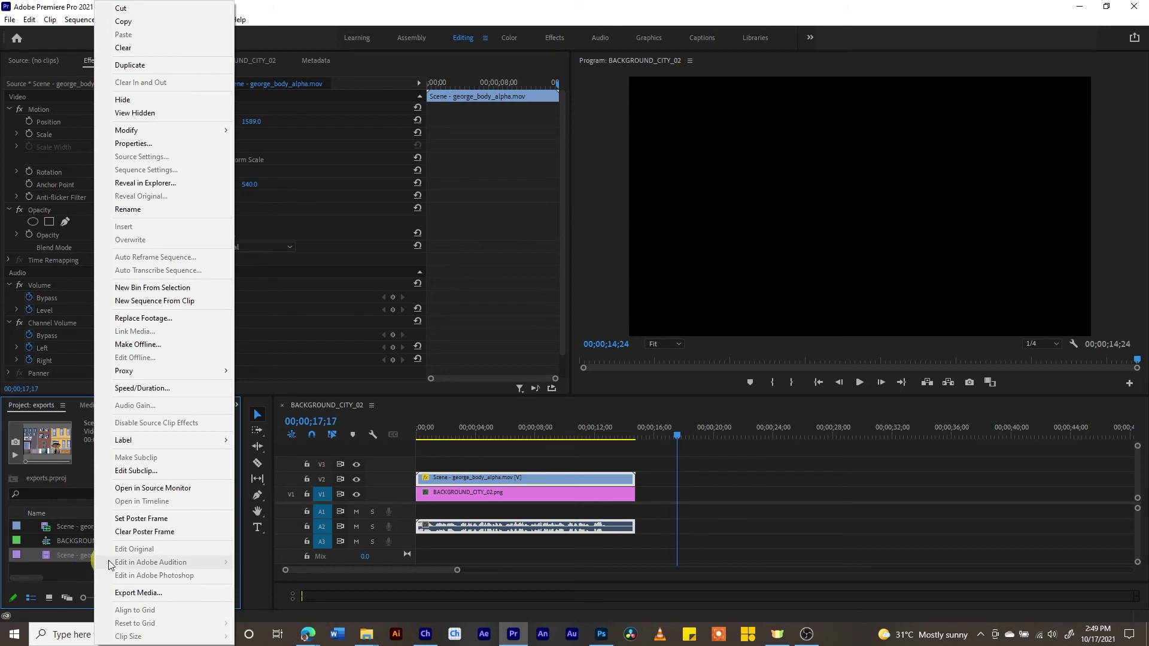
{"action": "left_click", "coordinate": [33, 576]}
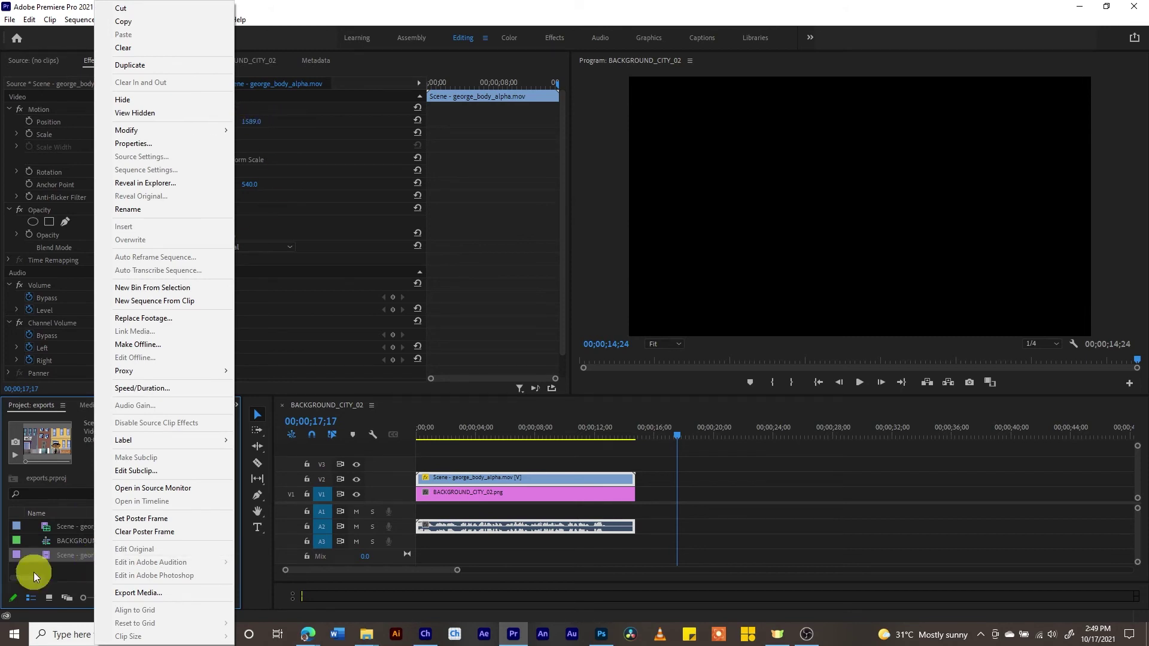
{"action": "right_click", "coordinate": [66, 558]}
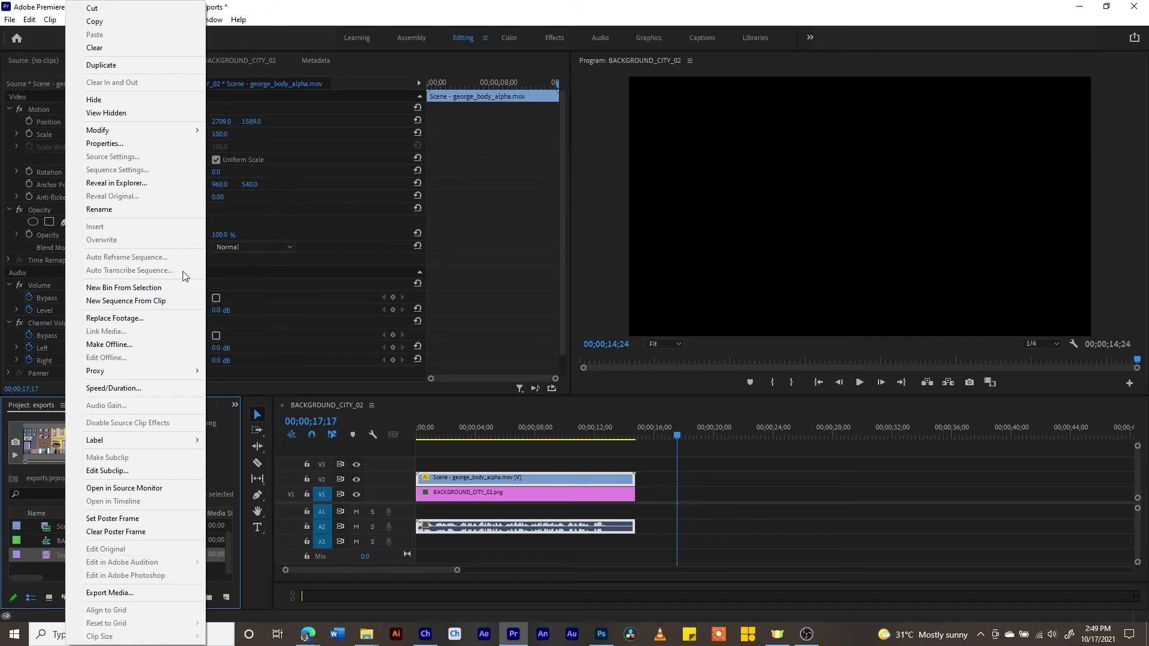
{"action": "mouse_move", "coordinate": [162, 136]}
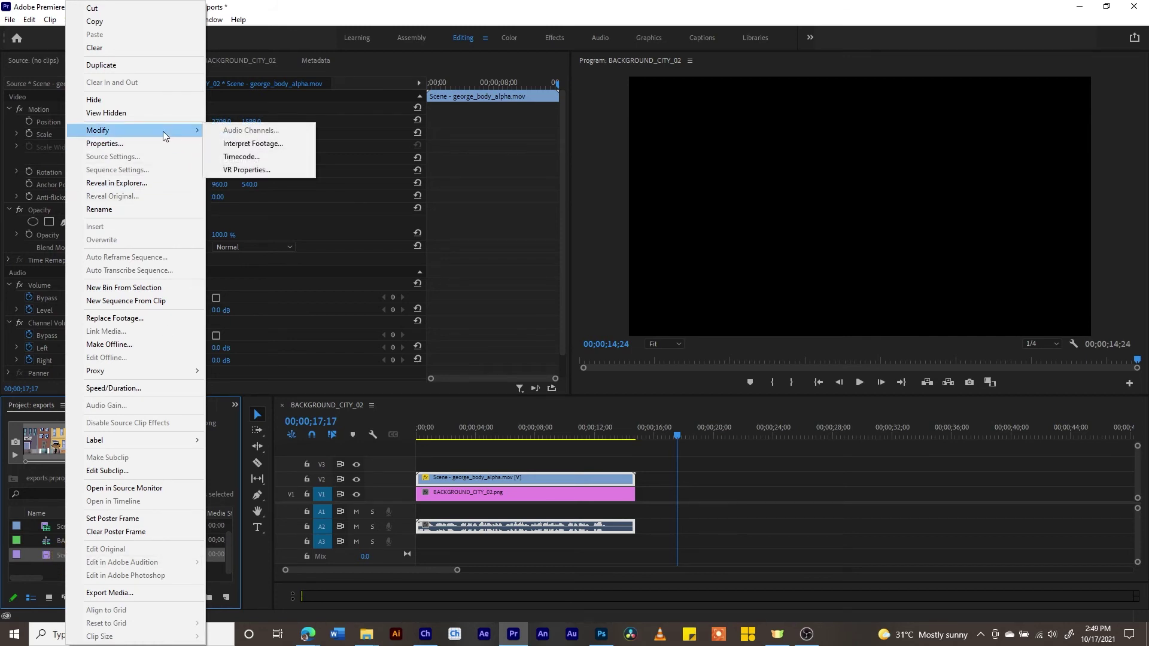
{"action": "left_click", "coordinate": [246, 148]}
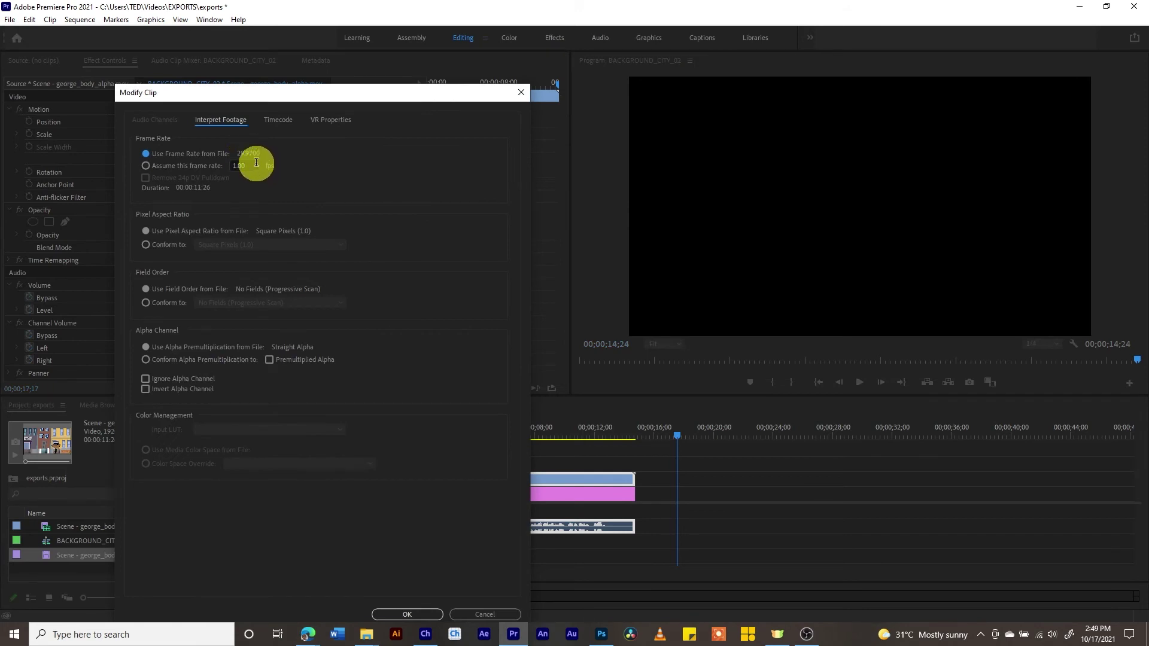
{"action": "left_click", "coordinate": [254, 166]}
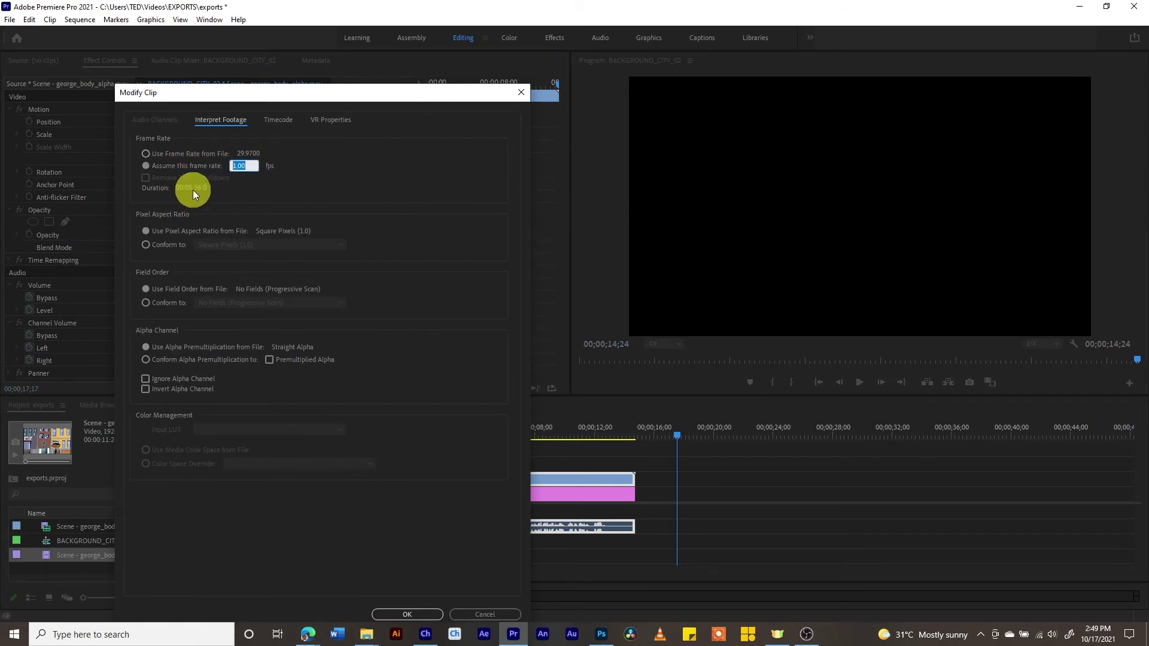
{"action": "type", "text": "24"}
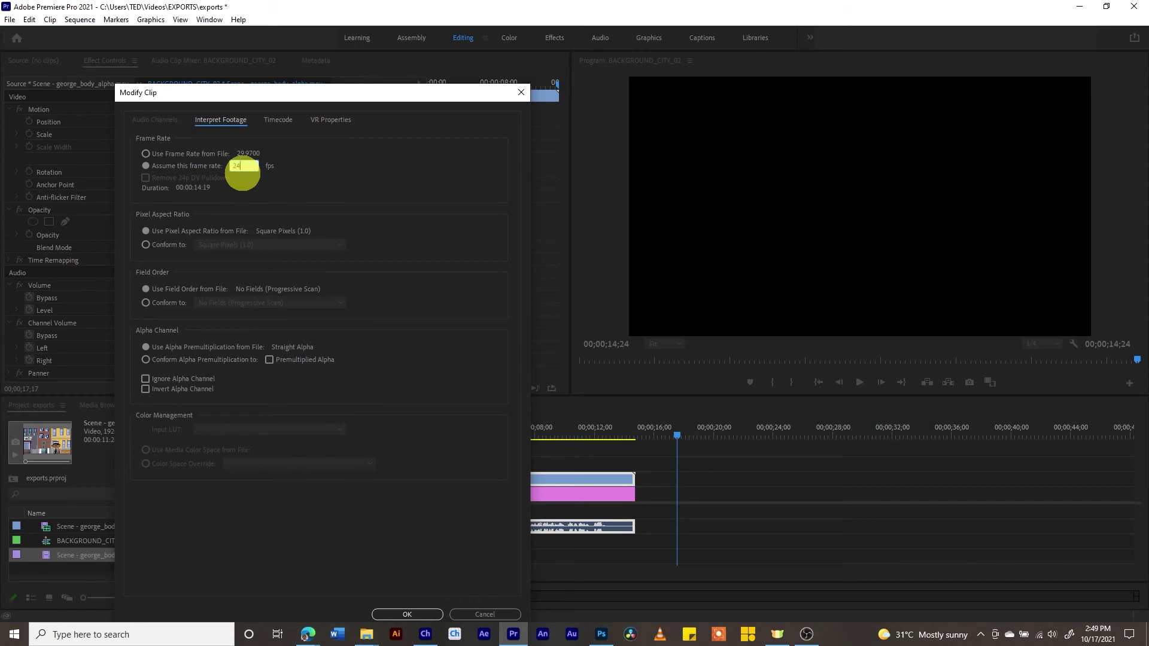
{"action": "key", "text": "Return"}
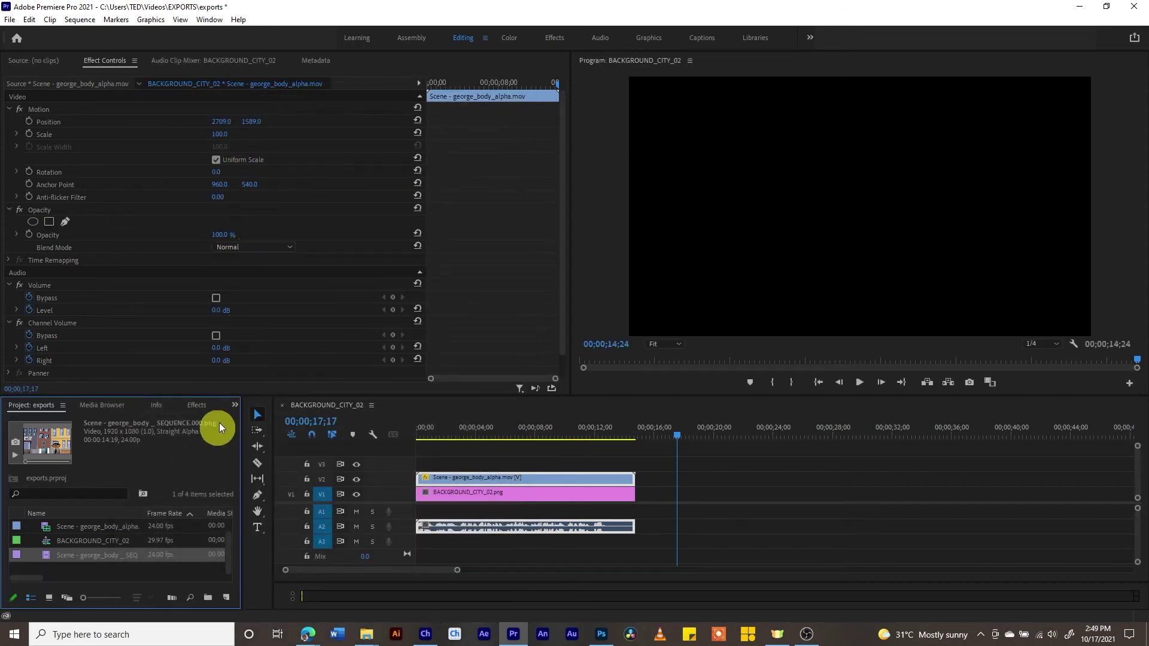
Step: Place the PNG sequence on track V1 after the existing clips, starting at about 00;00;18;20, and set its Scale to 203
{"action": "left_click_drag", "start_coordinate": [79, 555], "coordinate": [696, 499]}
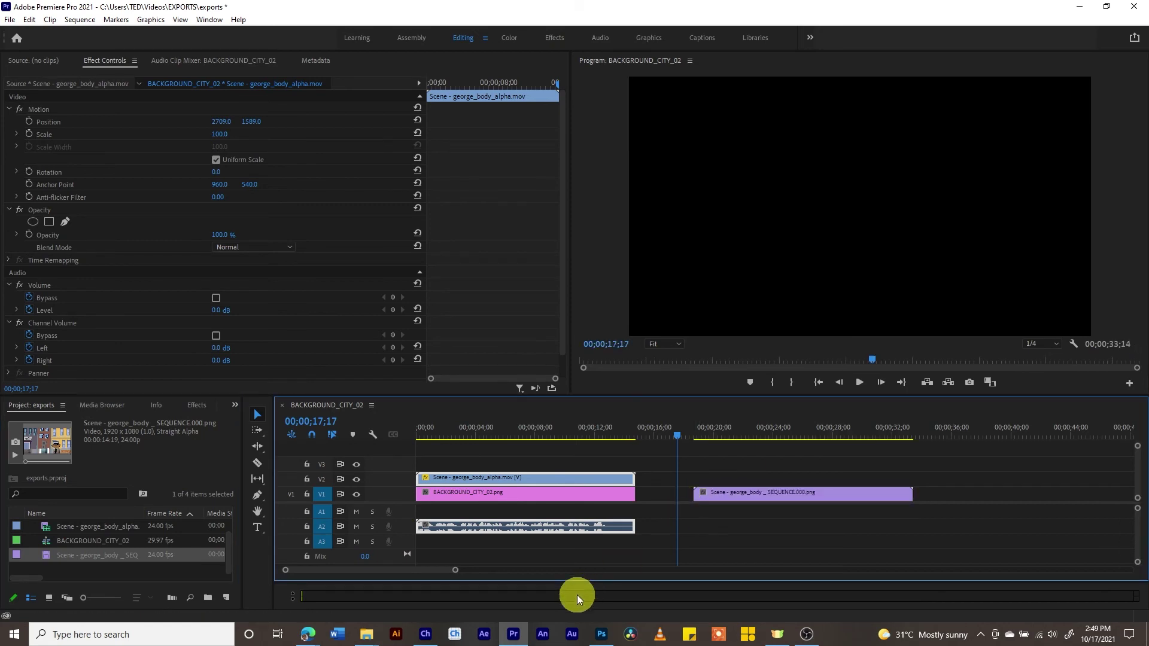
{"action": "left_click", "coordinate": [713, 427]}
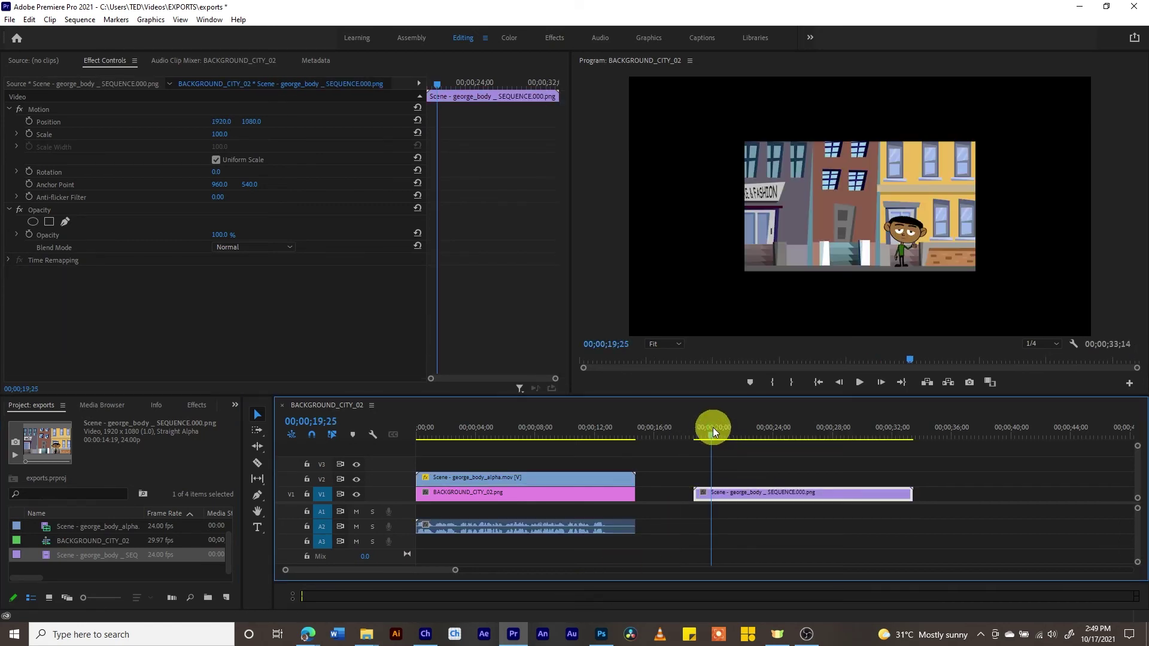
{"action": "key", "text": "space"}
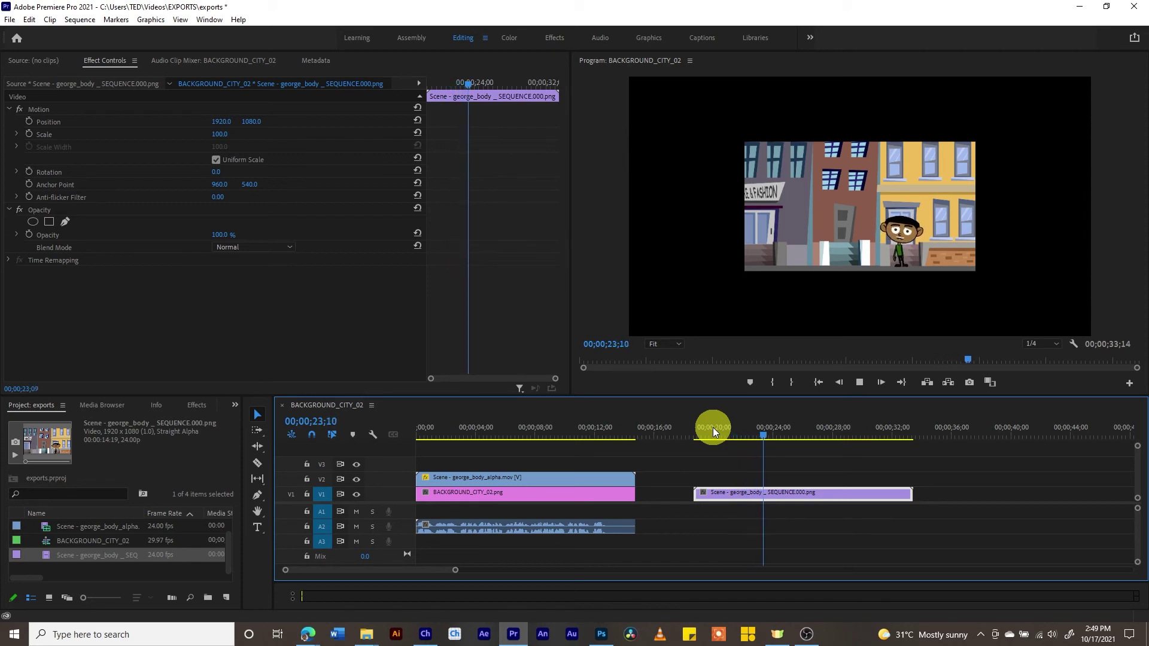
{"action": "key", "text": "space"}
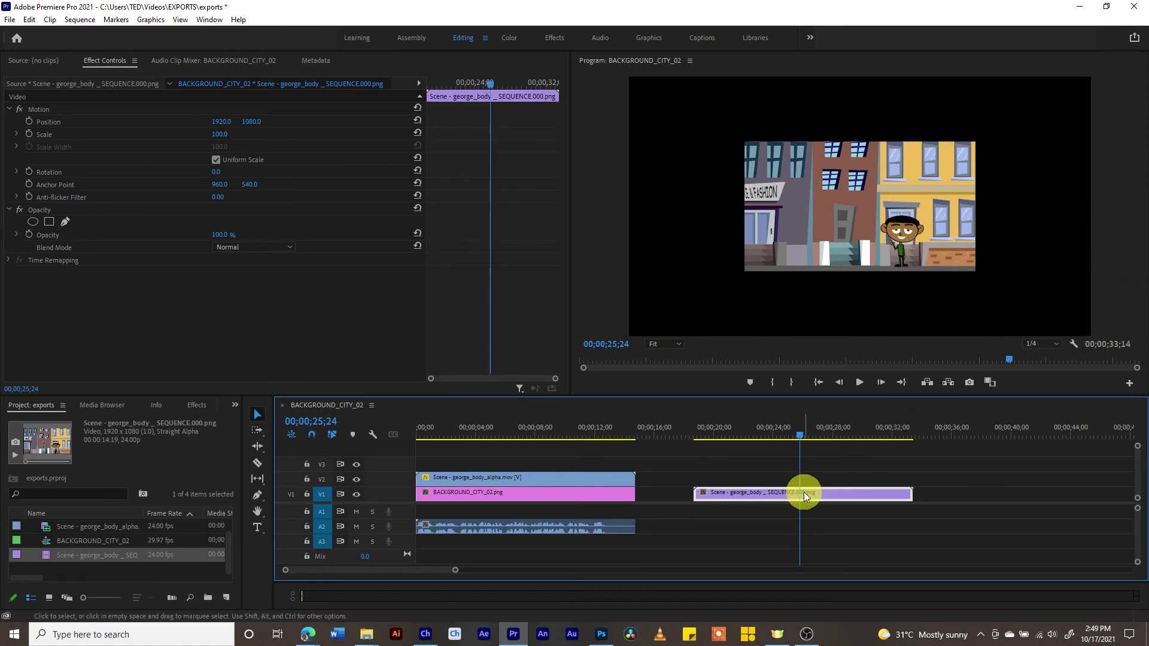
{"action": "left_click_drag", "start_coordinate": [215, 134], "coordinate": [277, 118]}
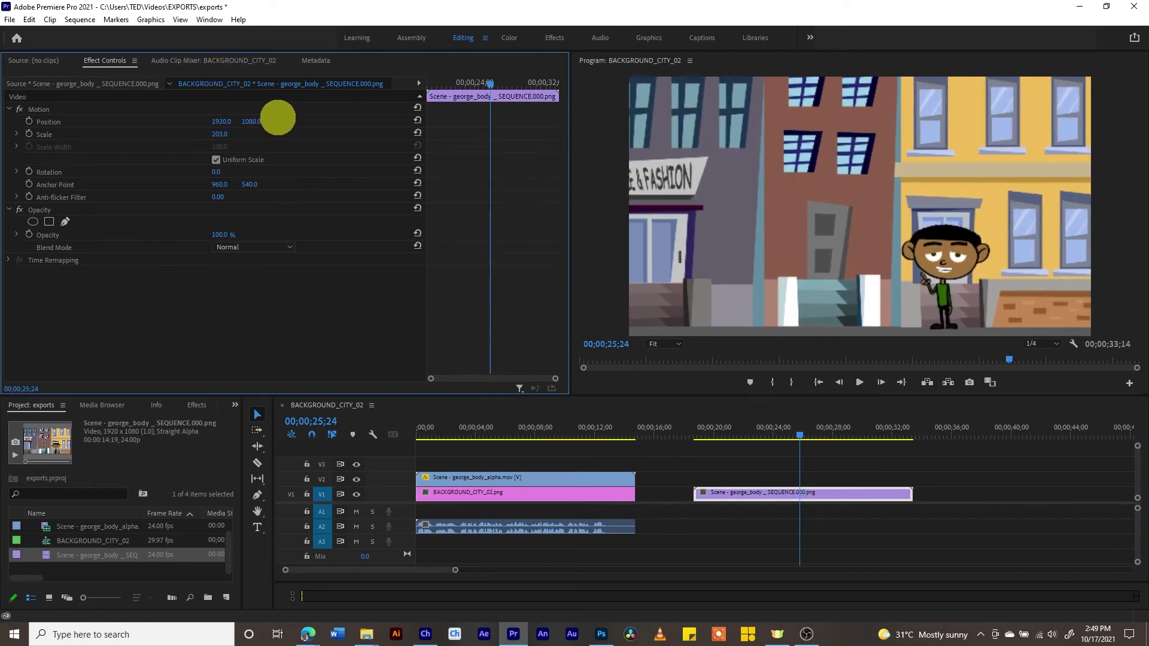
{"action": "left_click", "coordinate": [223, 133]}
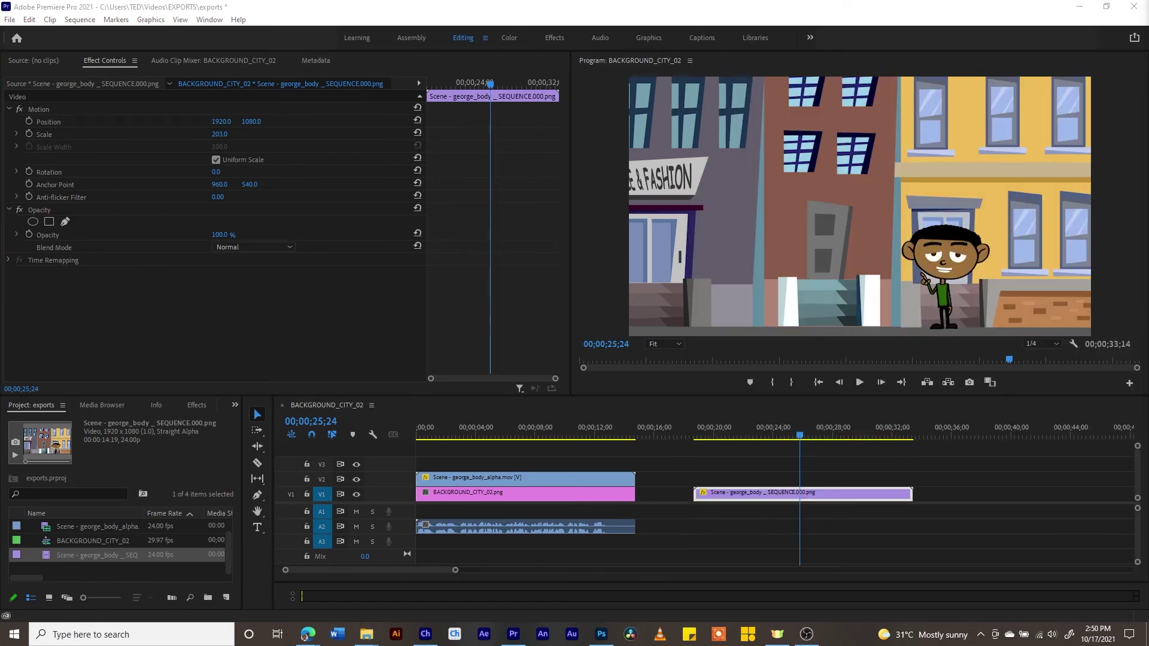
Step: Add the WAV file from the Scene - george_body _ SEQUENCE folder to track A1, aligned with the start of the PNG sequence clip
{"action": "left_click", "coordinate": [366, 634]}
{"action": "left_click", "coordinate": [366, 634]}
{"action": "left_click_drag", "start_coordinate": [933, 5], "coordinate": [53, 2]}
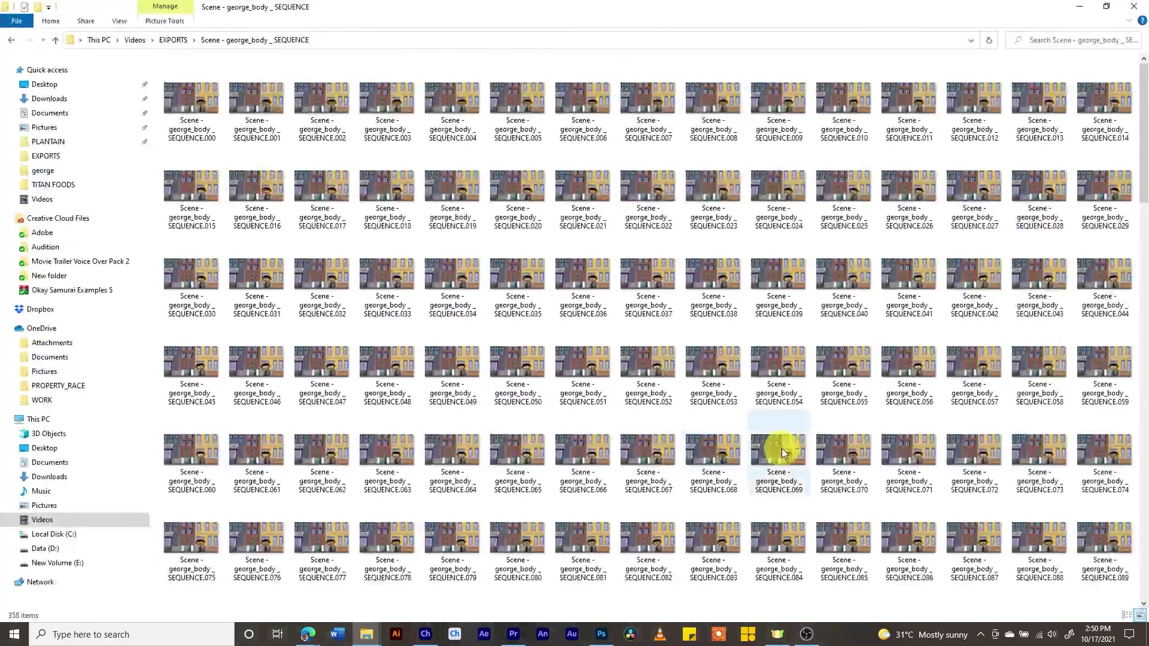
{"action": "scroll", "coordinate": [801, 431], "scroll_direction": "down", "scroll_amount": 15}
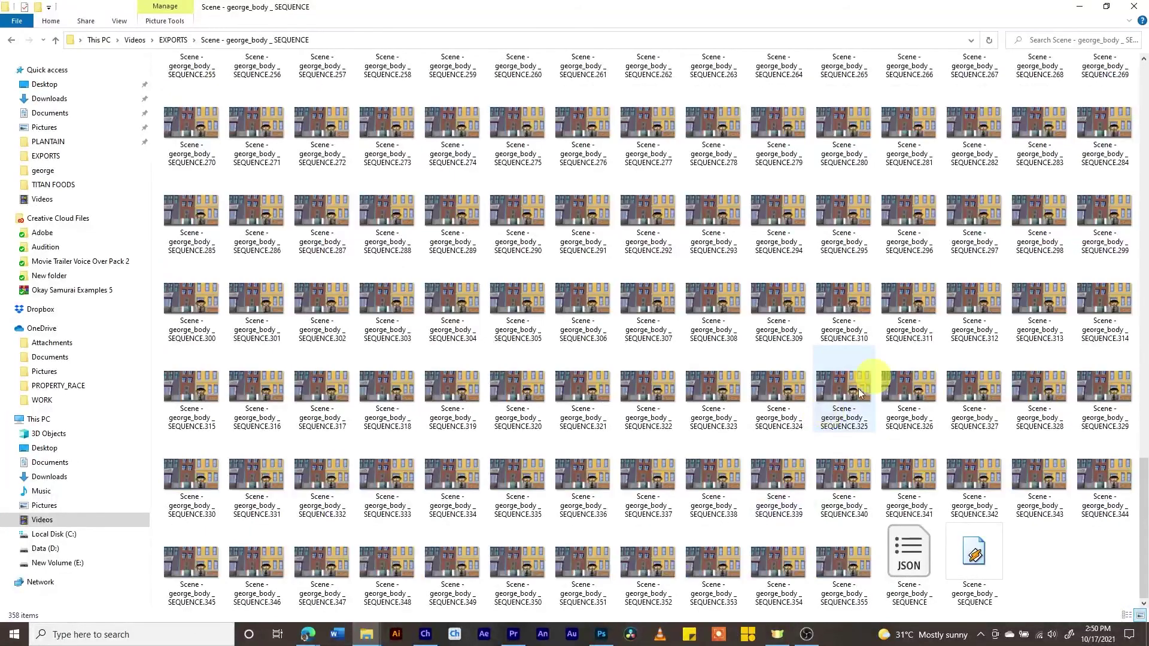
{"action": "left_click", "coordinate": [972, 554]}
{"action": "left_click_drag", "start_coordinate": [802, 6], "coordinate": [84, 54]}
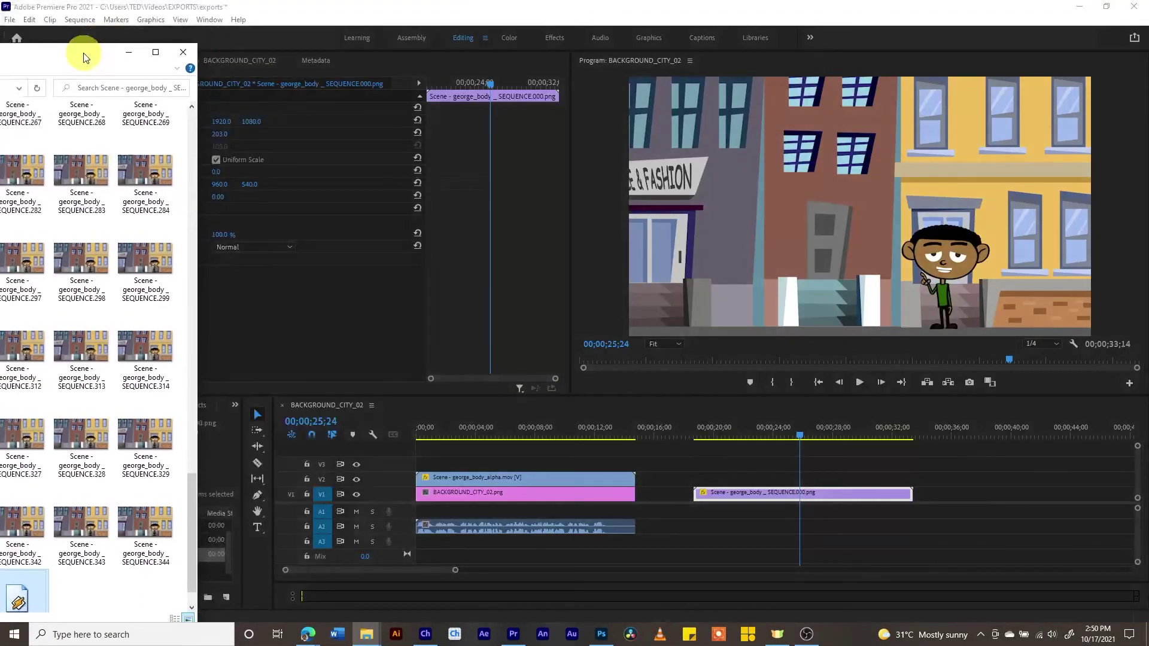
{"action": "left_click_drag", "start_coordinate": [21, 593], "coordinate": [700, 509]}
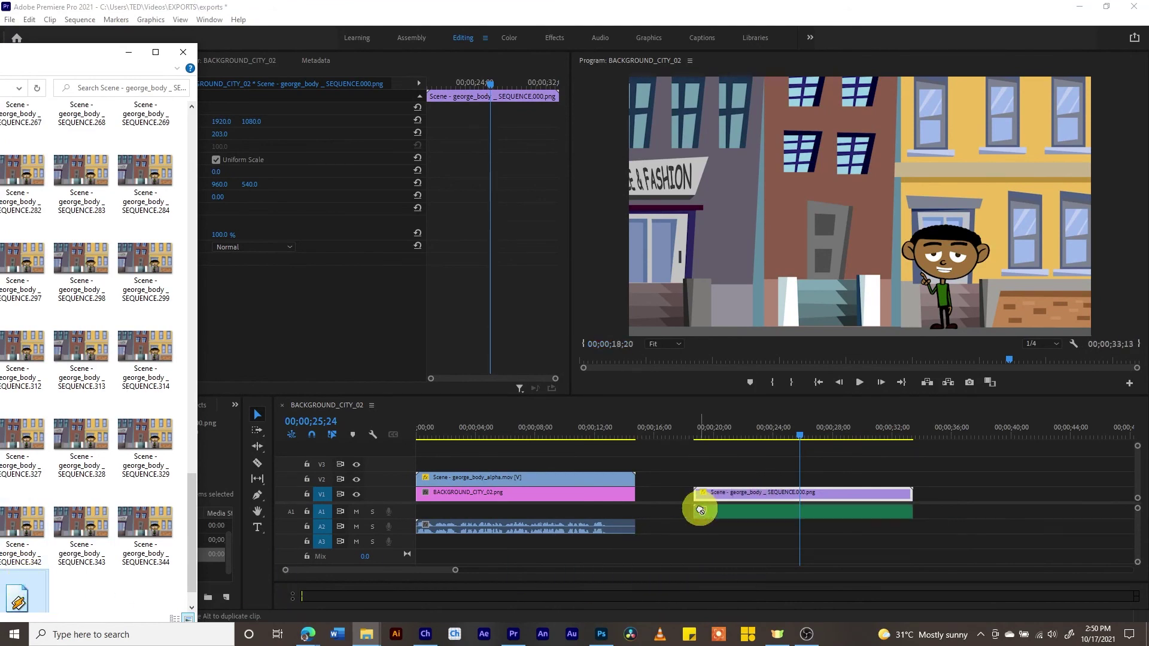
Step: Play the PNG sequence together with its WAV audio from the start of the clips
{"action": "left_click", "coordinate": [698, 426]}
{"action": "key", "text": "space"}
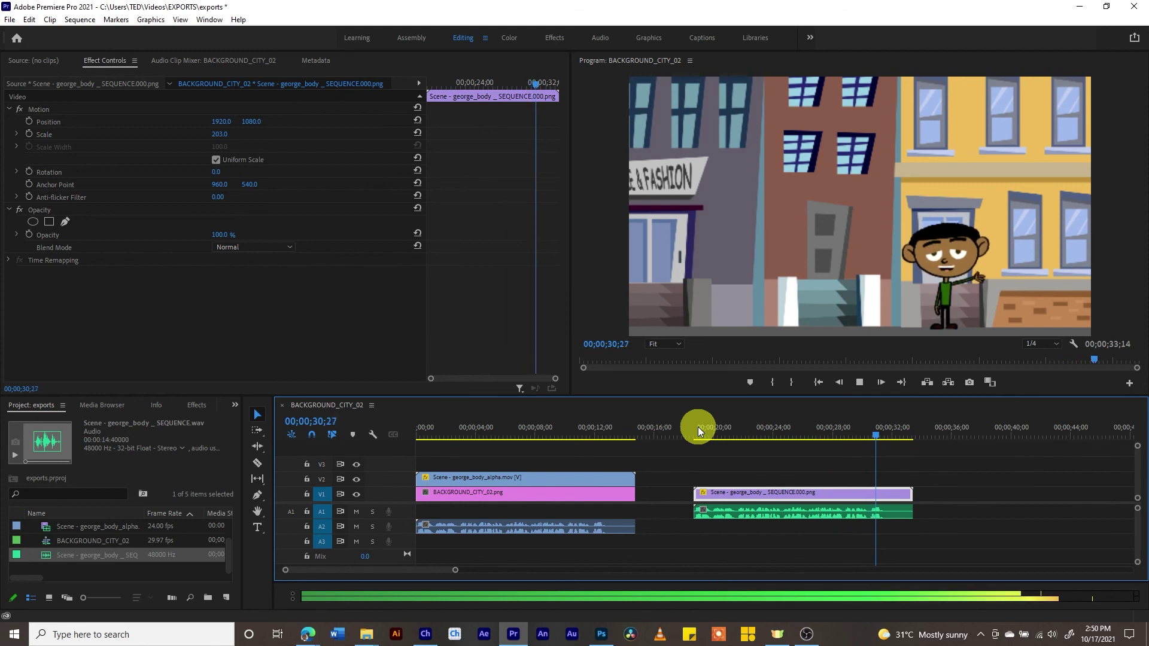
{"action": "key", "text": "space"}
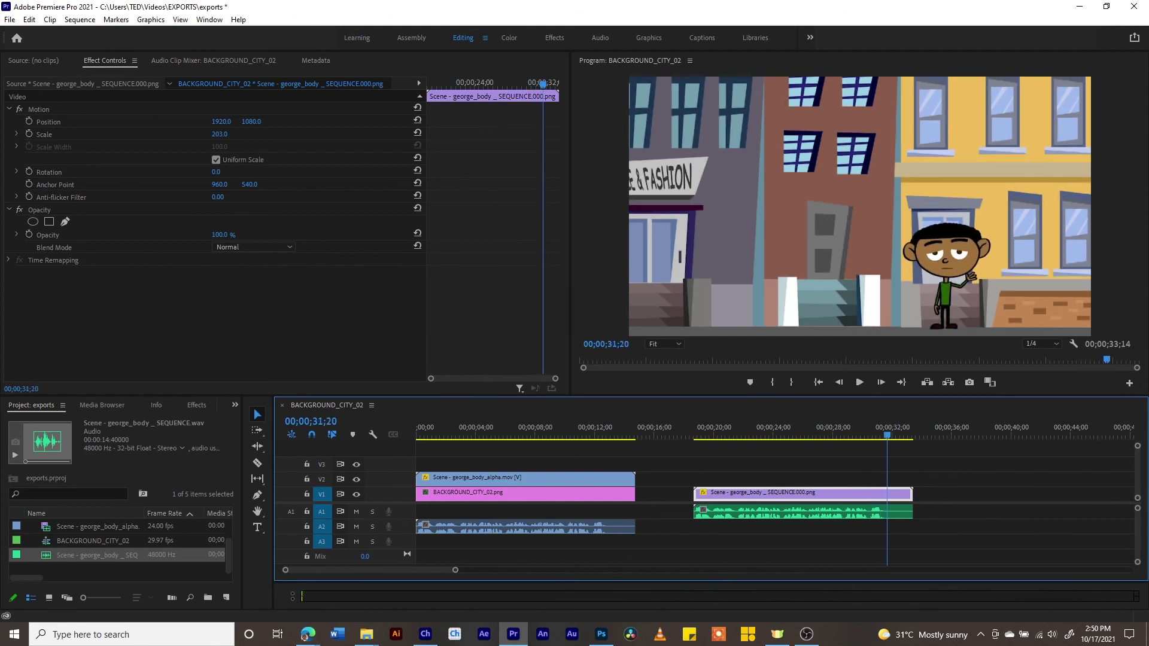
Step: Switch back to the File Explorer window
{"action": "left_click", "coordinate": [366, 635]}
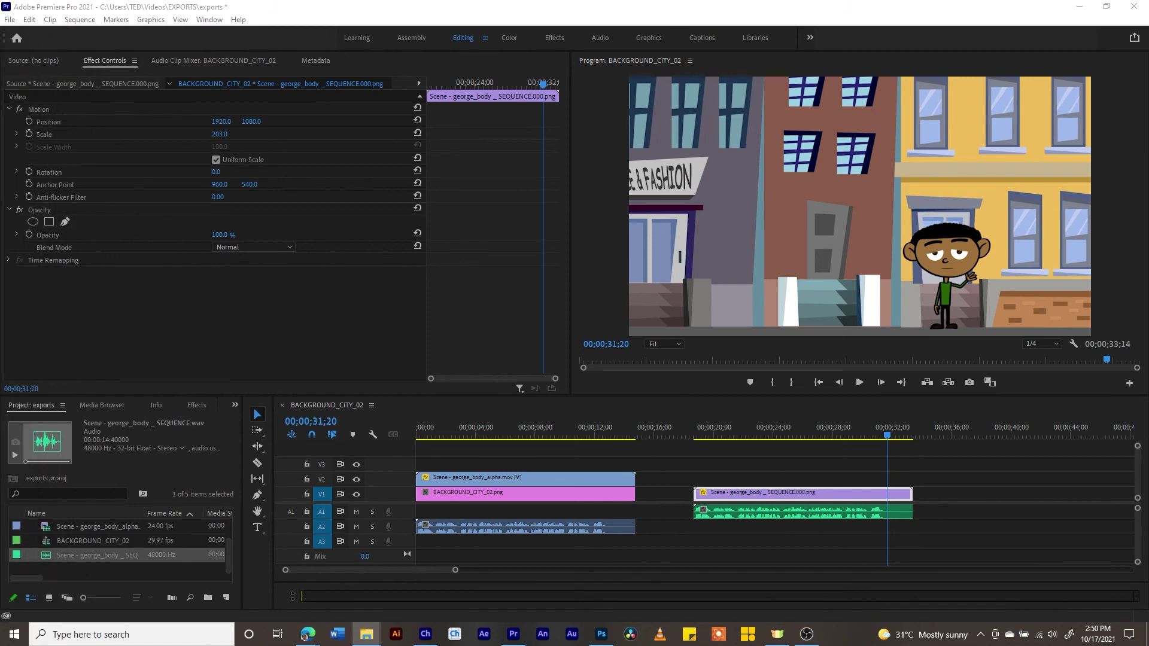